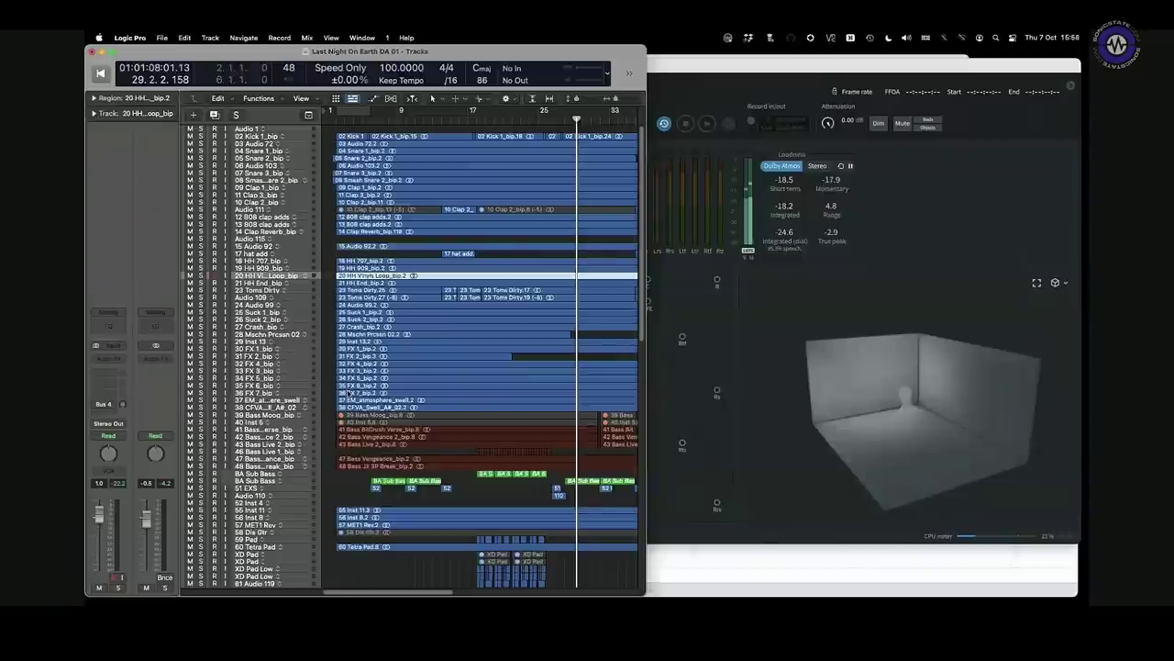
- Select the 64 Gtr Wah_bip track and extend the cycle range to run from bar 2 to bar 18
{"action": "scroll", "coordinate": [341, 474], "scroll_direction": "down", "scroll_amount": 5}
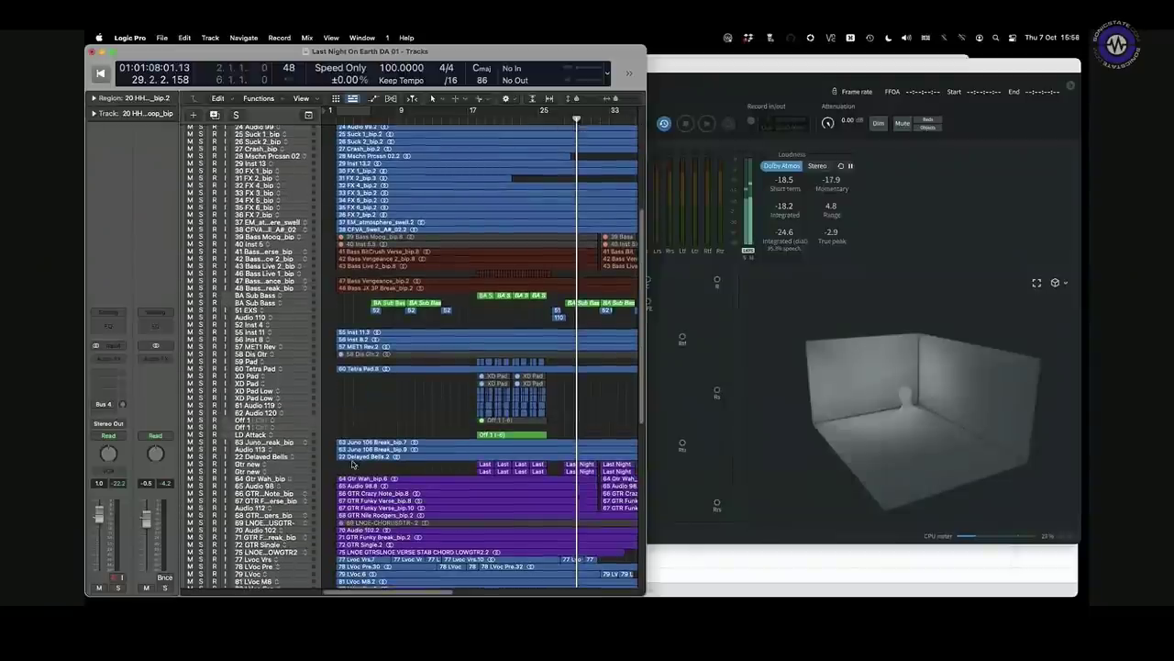
{"action": "scroll", "coordinate": [352, 464], "scroll_direction": "up", "scroll_amount": 3}
{"action": "scroll", "coordinate": [351, 464], "scroll_direction": "down", "scroll_amount": 5}
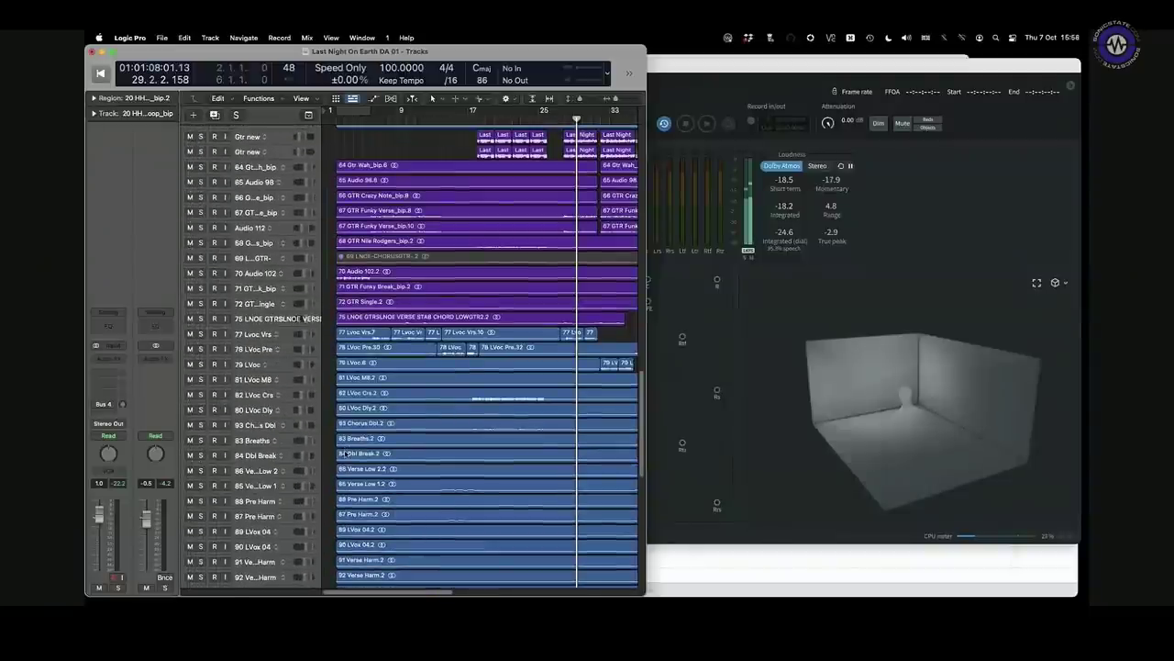
{"action": "scroll", "coordinate": [346, 321], "scroll_direction": "up", "scroll_amount": 4}
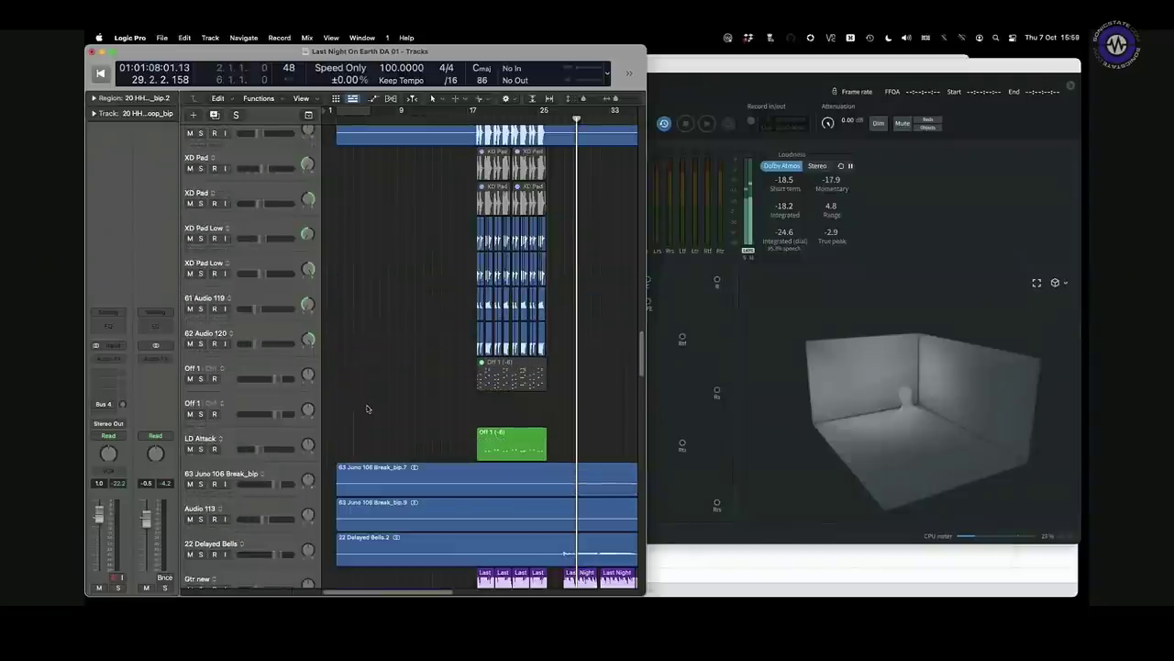
{"action": "scroll", "coordinate": [346, 320], "scroll_direction": "up", "scroll_amount": 3}
{"action": "left_click", "coordinate": [268, 356]}
{"action": "left_click", "coordinate": [269, 373]}
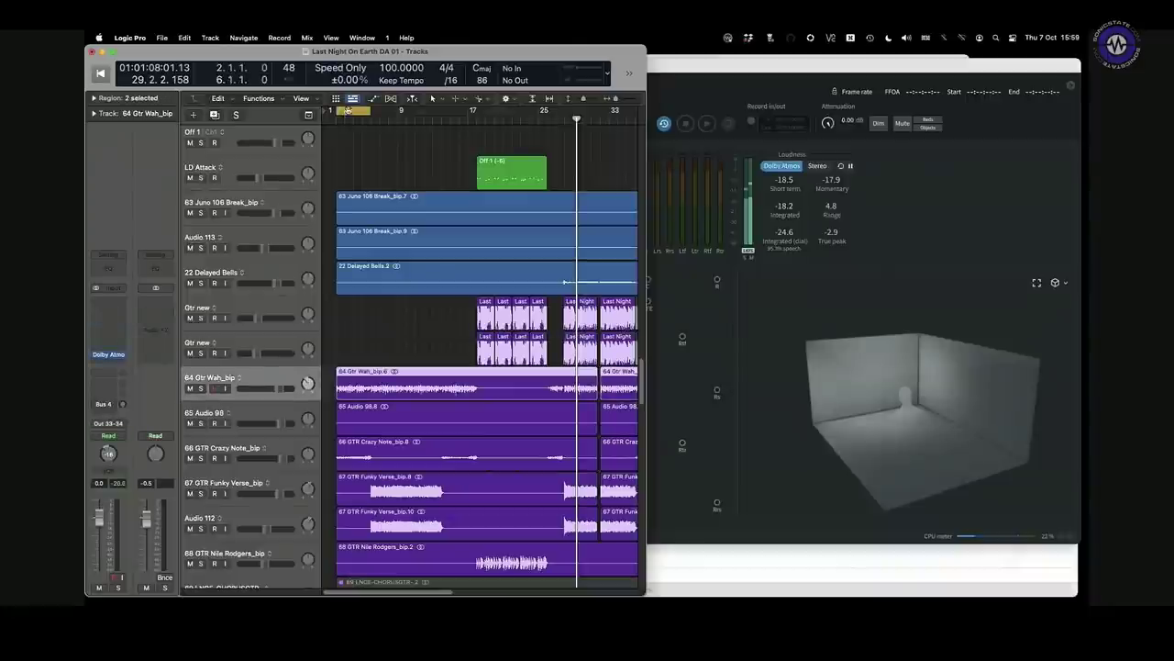
{"action": "left_click_drag", "start_coordinate": [371, 112], "coordinate": [472, 112]}
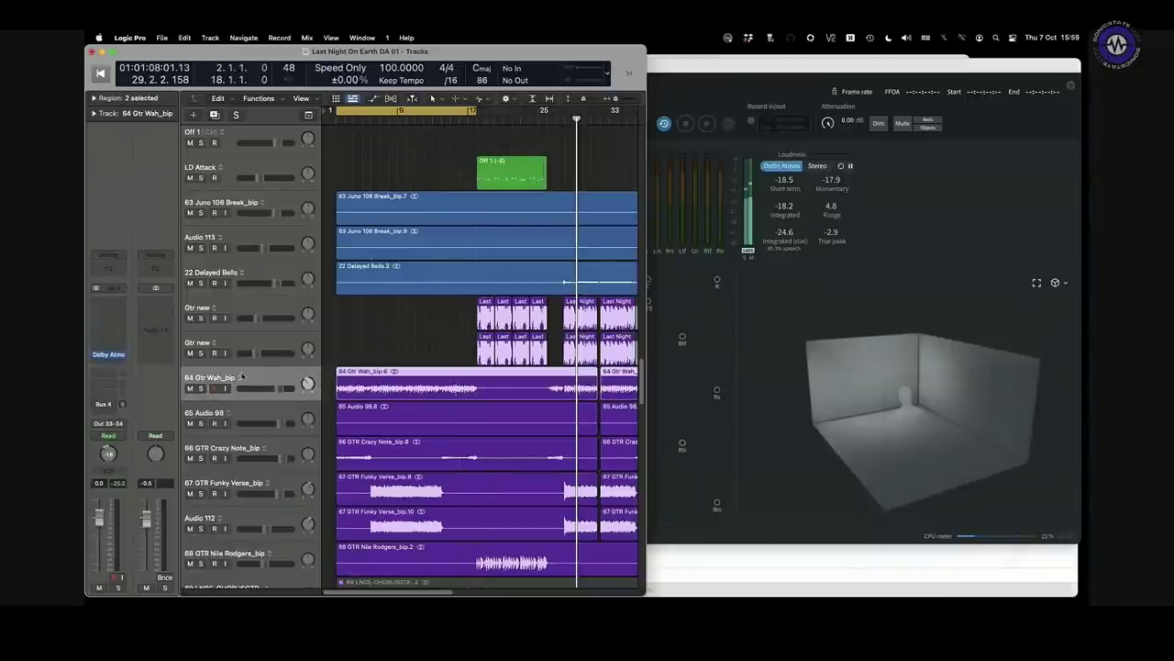
- Open the Dolby Atmos Music Panner on the guitar wah track, solo the track and start playback
{"action": "left_click", "coordinate": [107, 355]}
{"action": "left_click_drag", "start_coordinate": [498, 154], "coordinate": [586, 51]}
{"action": "key", "text": "s"}
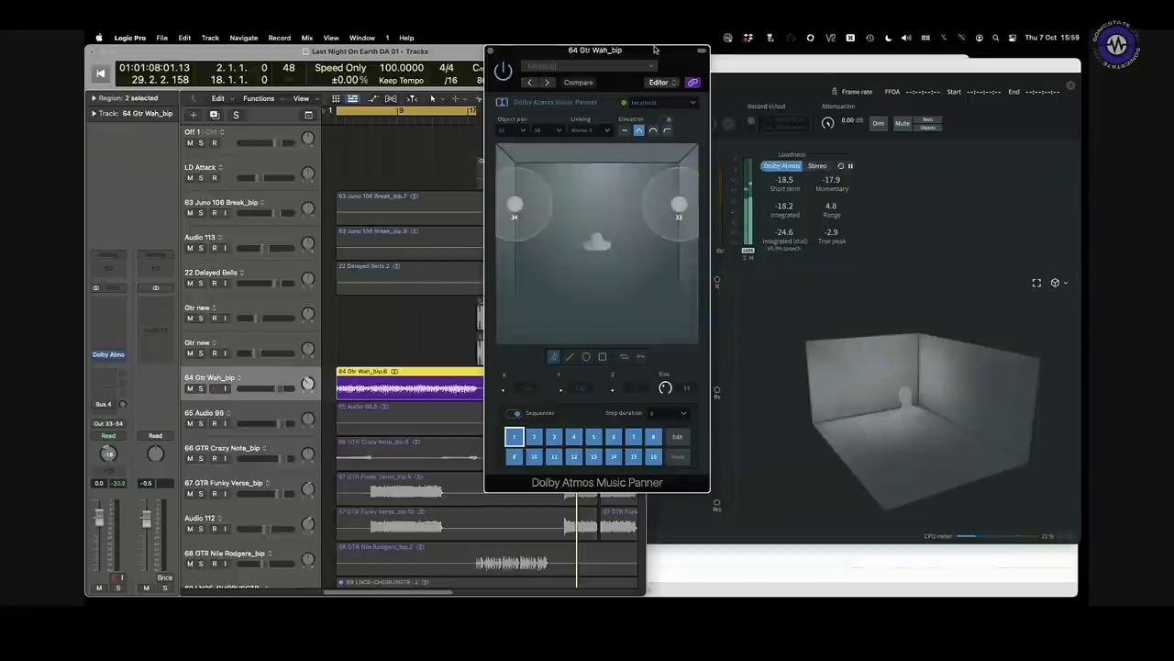
{"action": "left_click_drag", "start_coordinate": [677, 63], "coordinate": [551, 66]}
{"action": "key", "text": "space"}
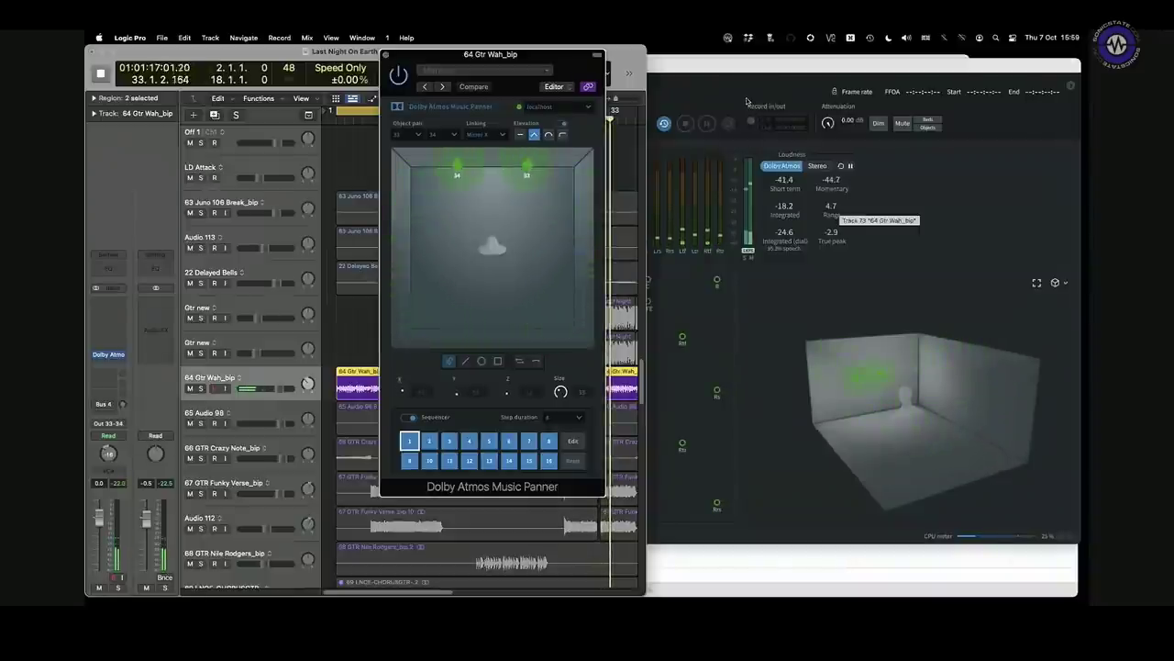
- Watch the soloed guitar's objects moving in the Dolby Atmos Renderer's room view, and return to its panner in Logic Pro
{"action": "left_click", "coordinate": [751, 151]}
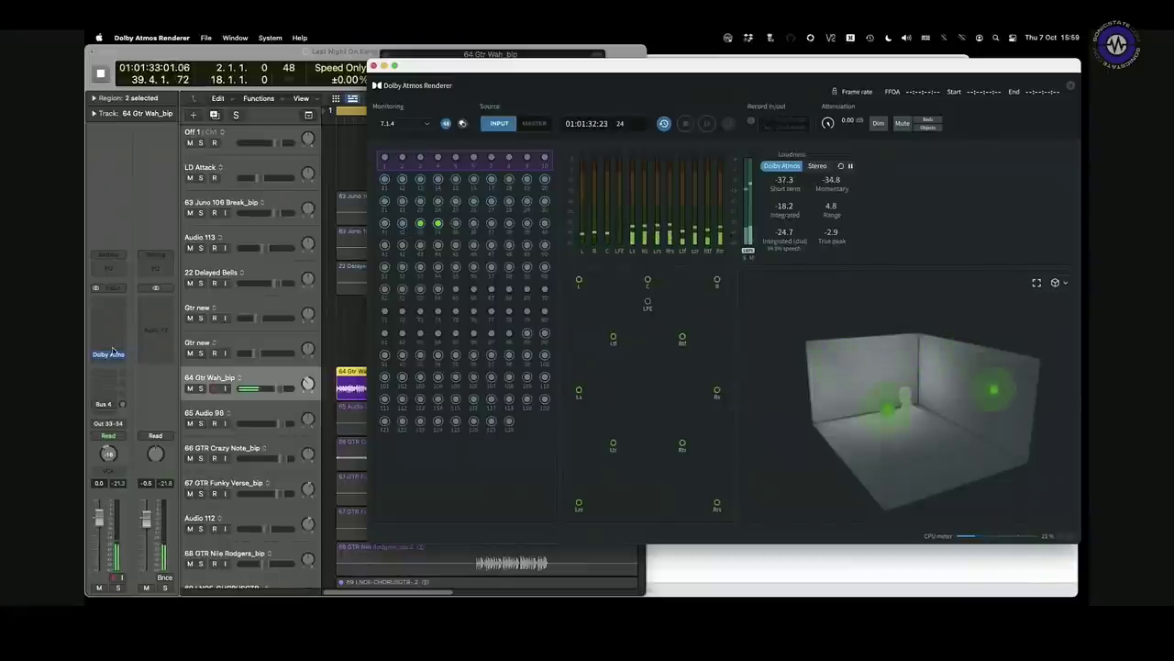
{"action": "left_click", "coordinate": [190, 367]}
{"action": "left_click", "coordinate": [108, 355]}
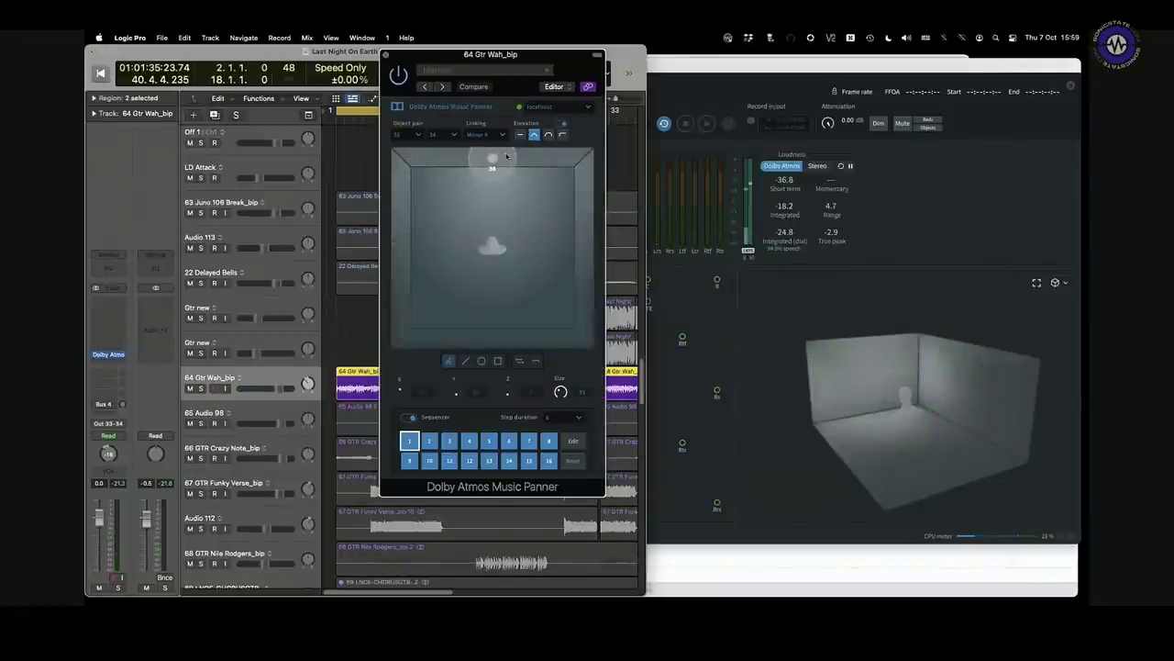
- Turn off the panner's sequencer, play from the start and spread the object pair apart between the front wall and the listener
{"action": "left_click_drag", "start_coordinate": [515, 160], "coordinate": [485, 218]}
{"action": "key", "text": "Return"}
{"action": "key", "text": "space"}
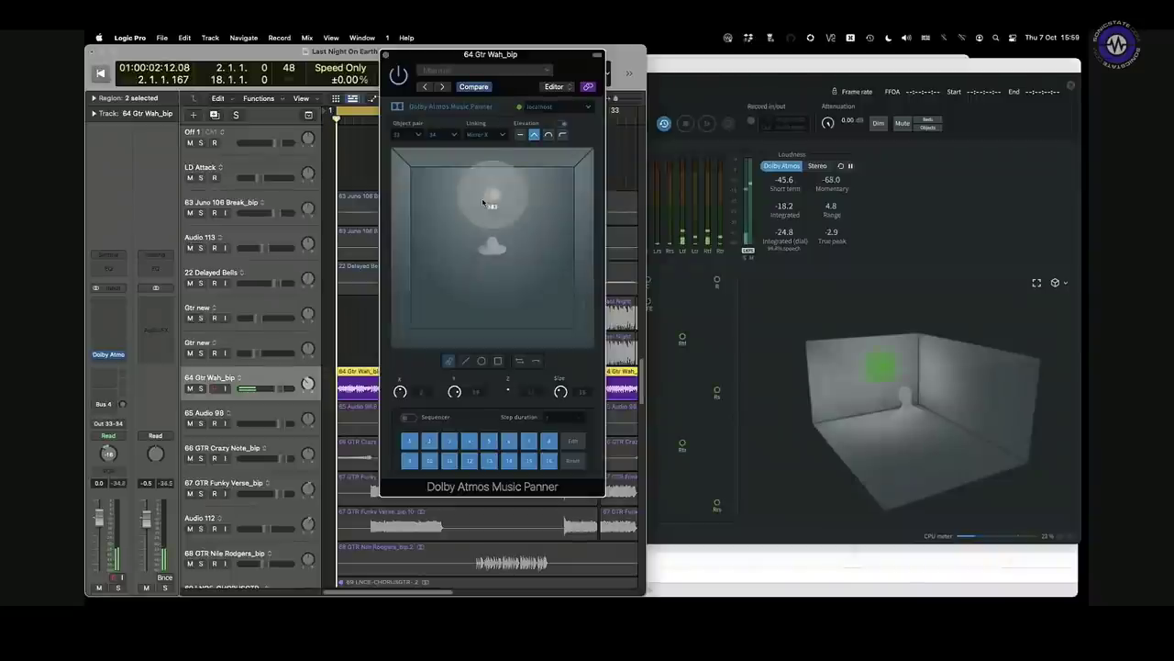
{"action": "mouse_move", "coordinate": [469, 207]}
{"action": "left_mouse_down"}
{"action": "mouse_move", "coordinate": [452, 191]}
{"action": "mouse_move", "coordinate": [544, 188]}
{"action": "mouse_move", "coordinate": [500, 198]}
{"action": "mouse_move", "coordinate": [493, 256]}
{"action": "mouse_move", "coordinate": [458, 257]}
{"action": "mouse_move", "coordinate": [422, 170]}
{"action": "mouse_move", "coordinate": [493, 202]}
{"action": "mouse_move", "coordinate": [492, 261]}
{"action": "mouse_move", "coordinate": [440, 301]}
{"action": "mouse_move", "coordinate": [462, 294]}
{"action": "mouse_move", "coordinate": [453, 191]}
{"action": "mouse_move", "coordinate": [468, 292]}
{"action": "mouse_move", "coordinate": [449, 196]}
{"action": "left_mouse_up"}
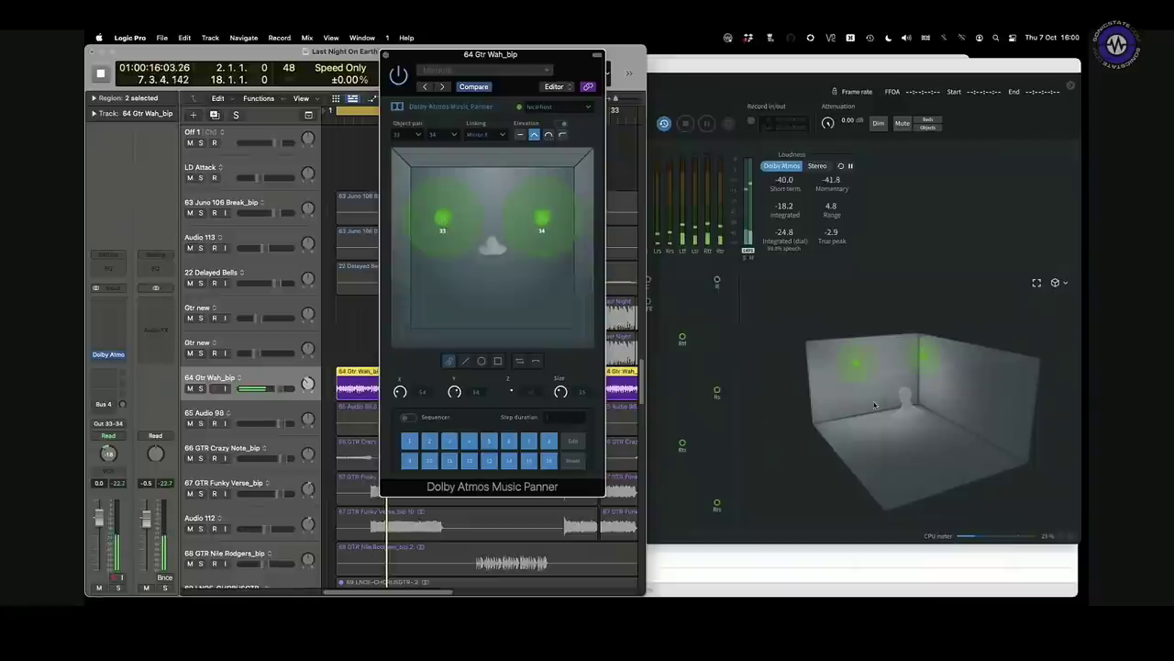
- Switch off the panner's automatic elevation curve, move the object pair to the front corners and adjust its Z height
{"action": "left_click", "coordinate": [813, 420]}
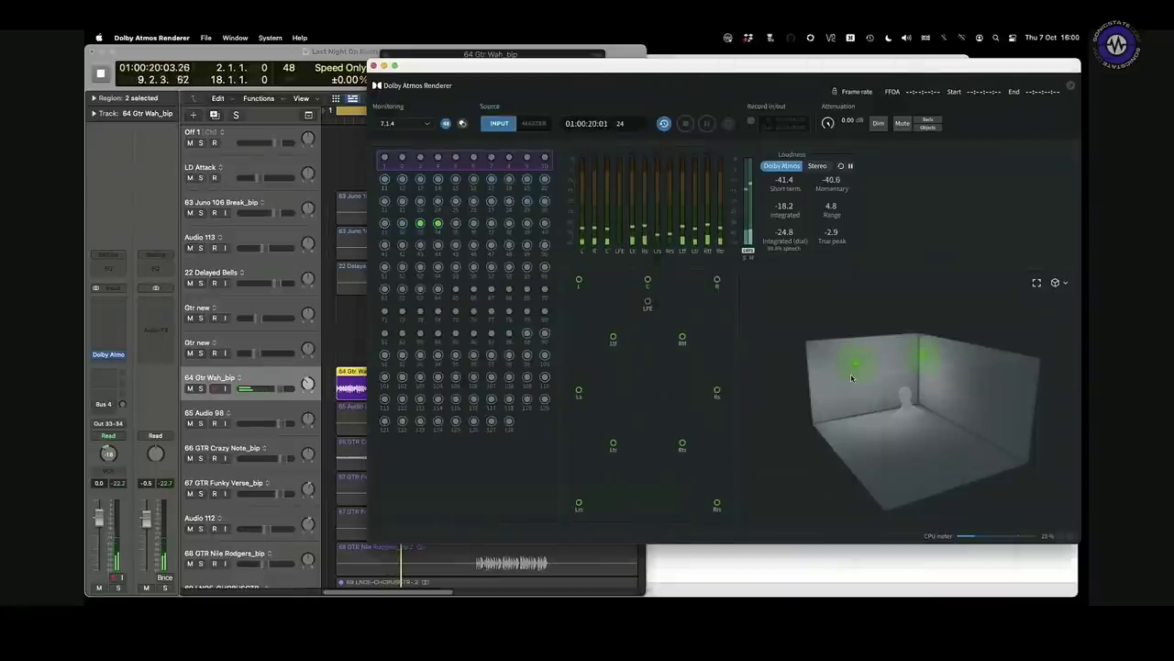
{"action": "left_click", "coordinate": [277, 381]}
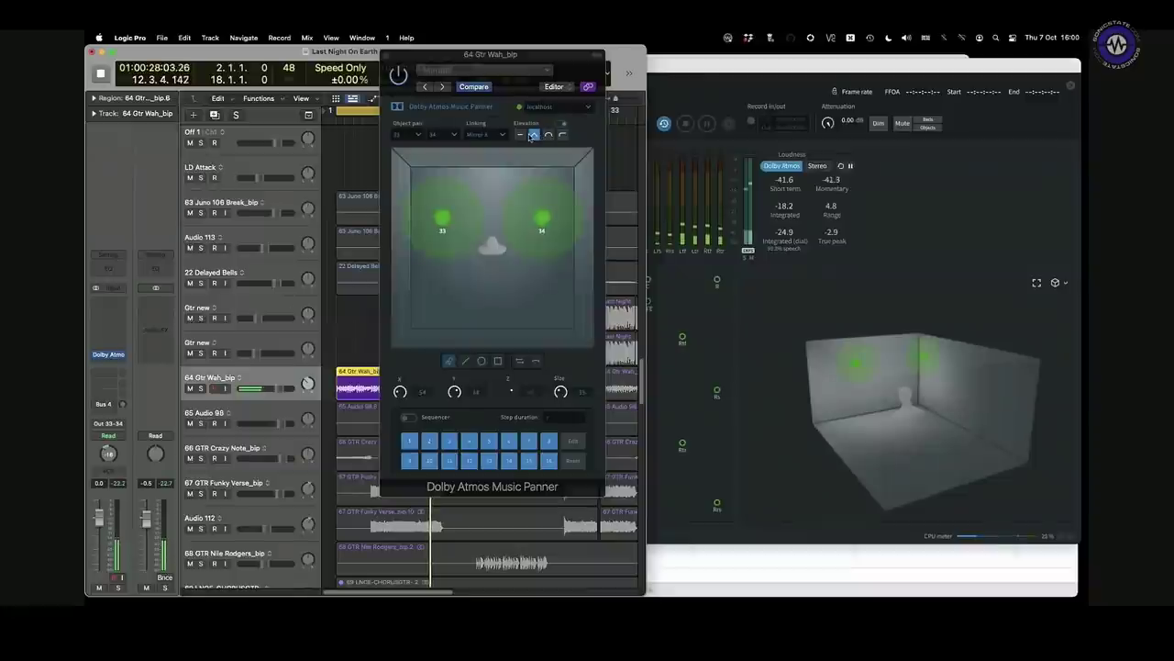
{"action": "left_click", "coordinate": [511, 397]}
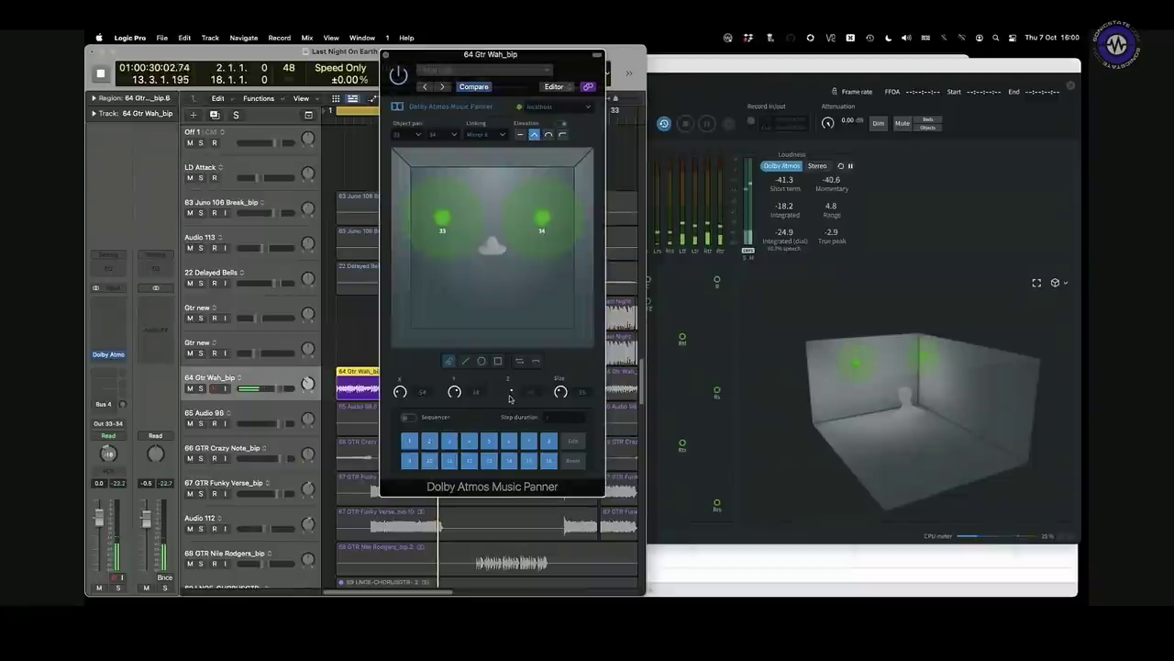
{"action": "left_click", "coordinate": [520, 136]}
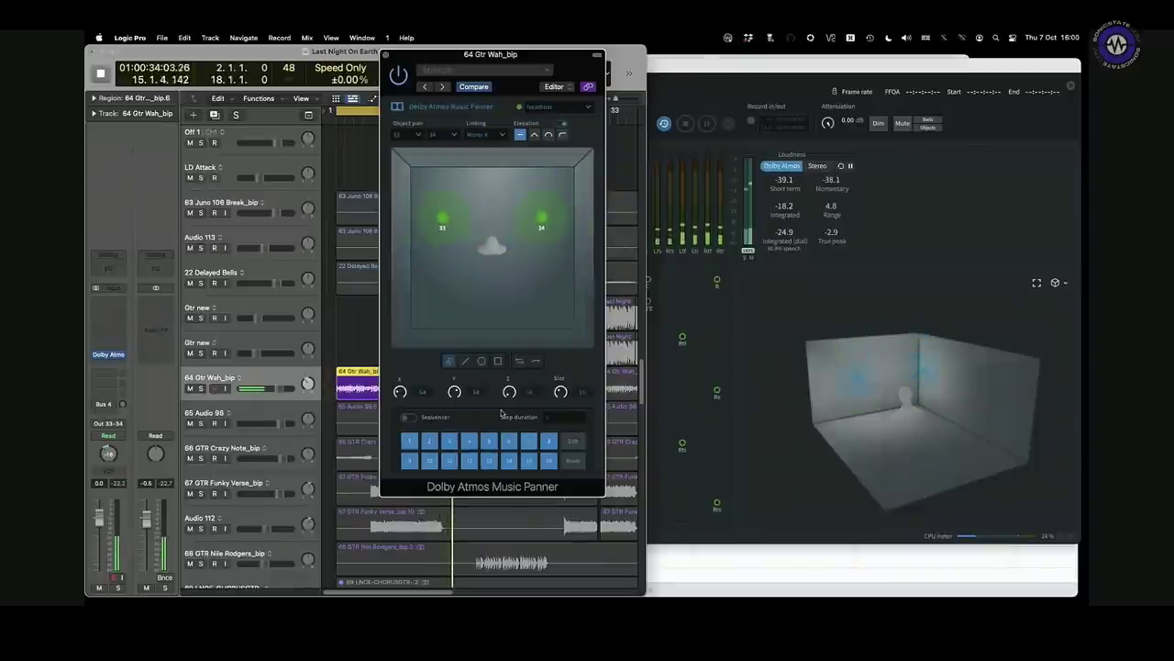
{"action": "left_click_drag", "start_coordinate": [550, 225], "coordinate": [579, 163]}
{"action": "left_click_drag", "start_coordinate": [511, 396], "coordinate": [511, 408]}
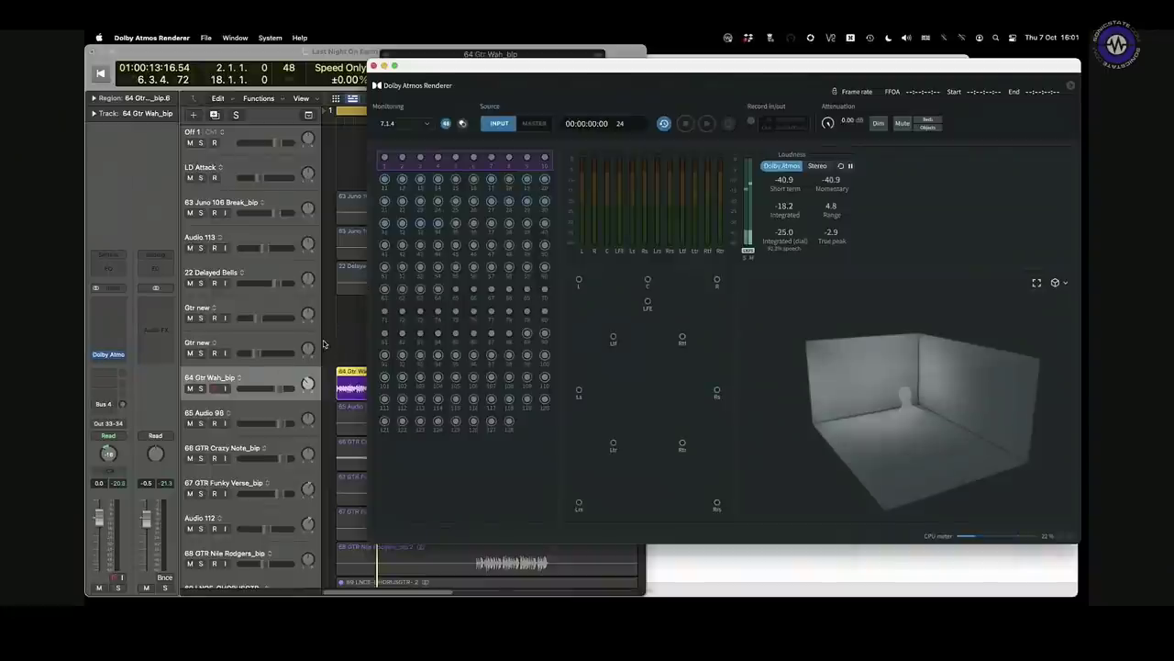
- Play the full mix without solo, watch its objects in the Dolby Atmos Renderer and stop playback
{"action": "left_click", "coordinate": [350, 332]}
{"action": "key", "text": "space"}
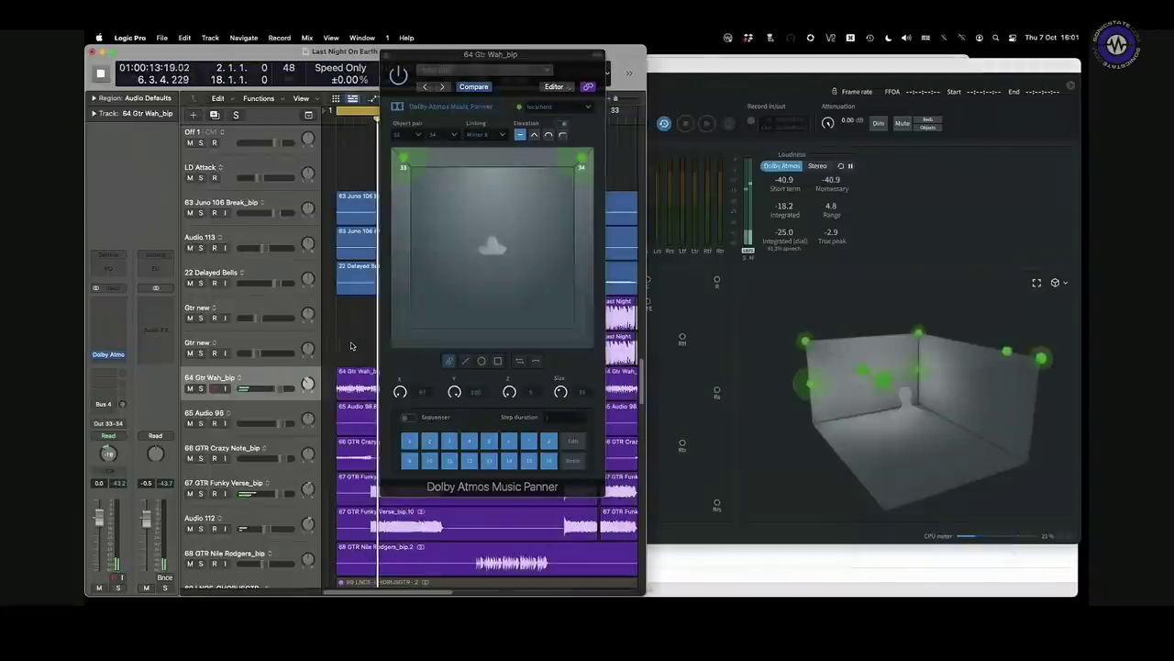
{"action": "left_click", "coordinate": [777, 356]}
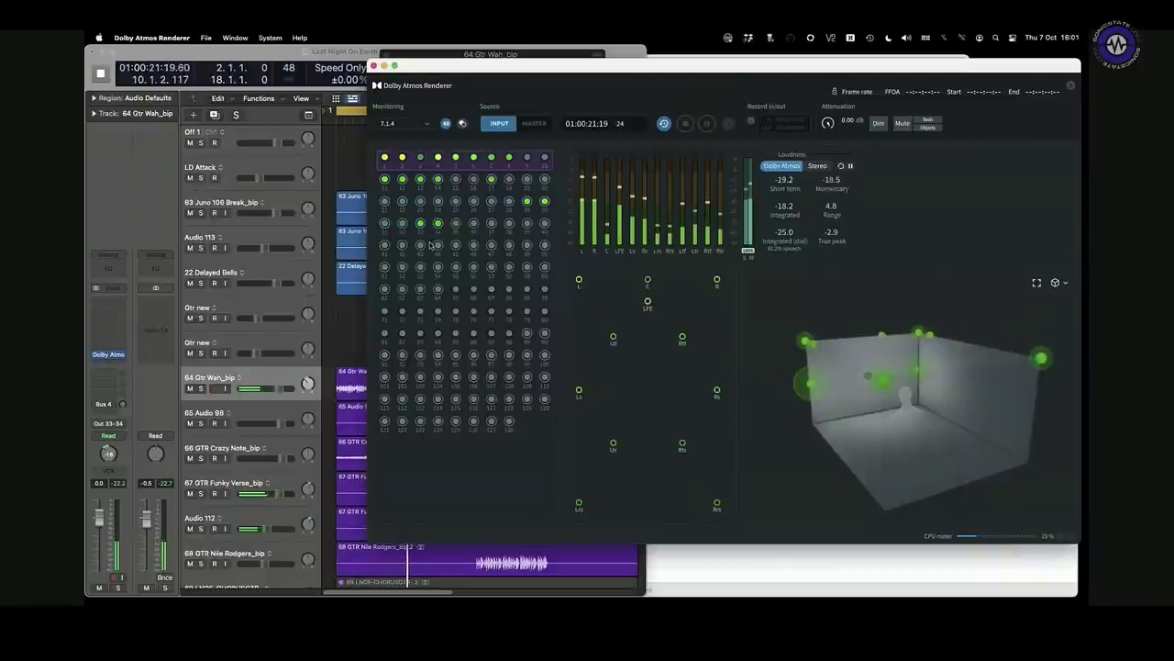
{"action": "left_click", "coordinate": [338, 170]}
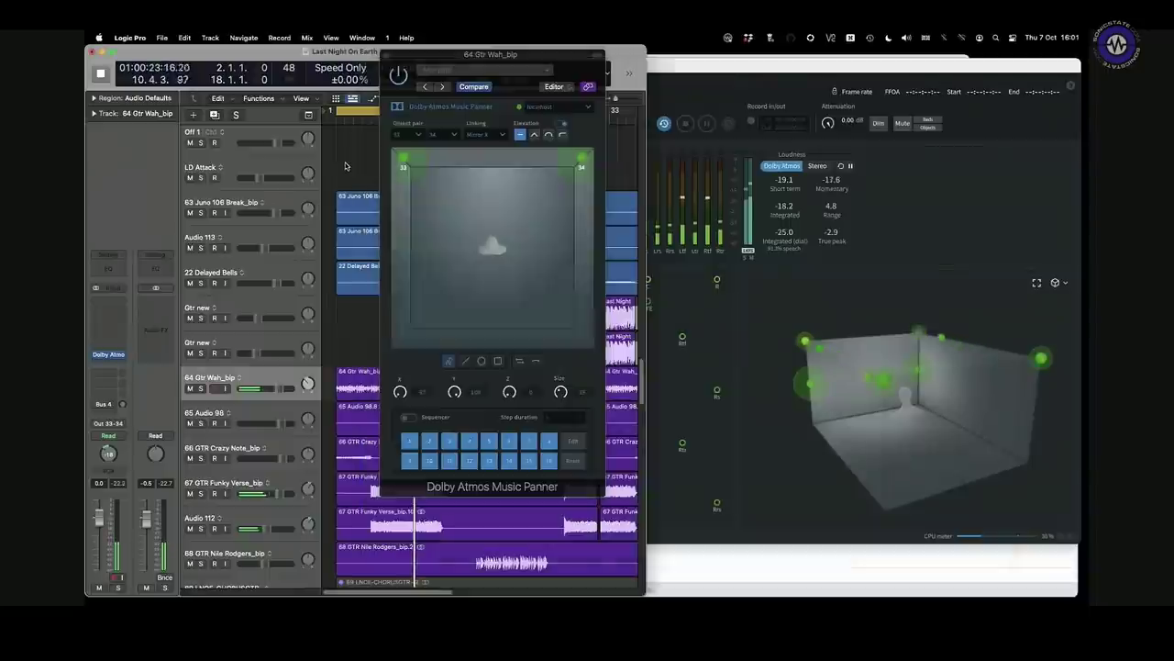
{"action": "key", "text": "space"}
{"action": "key", "text": "super+Tab"}
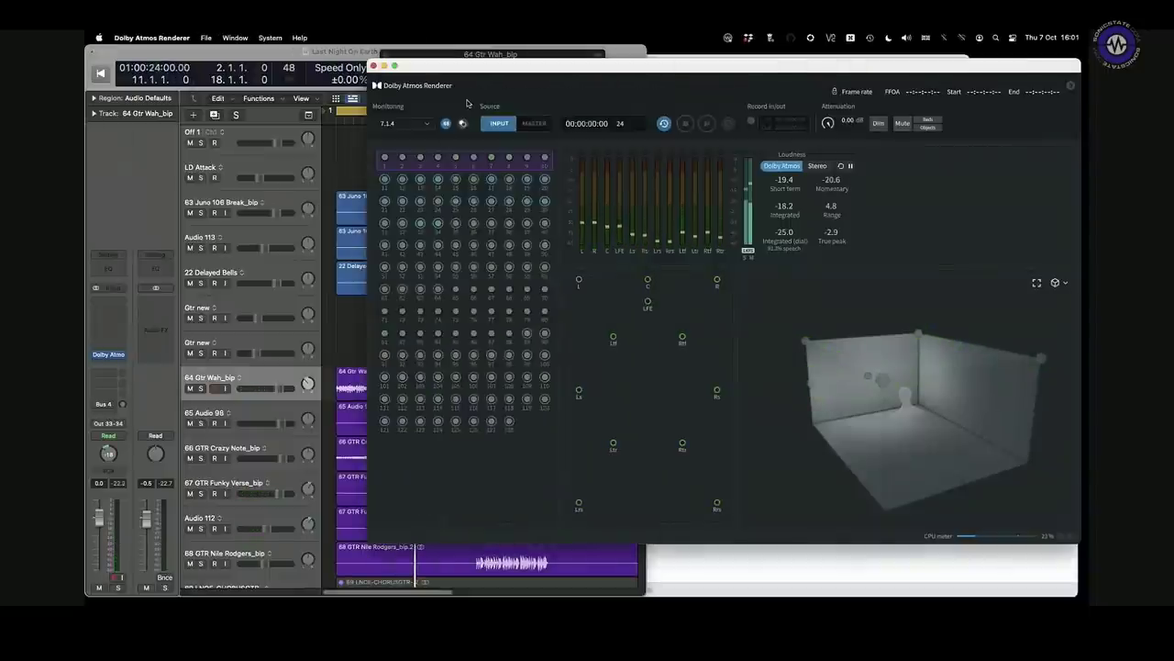
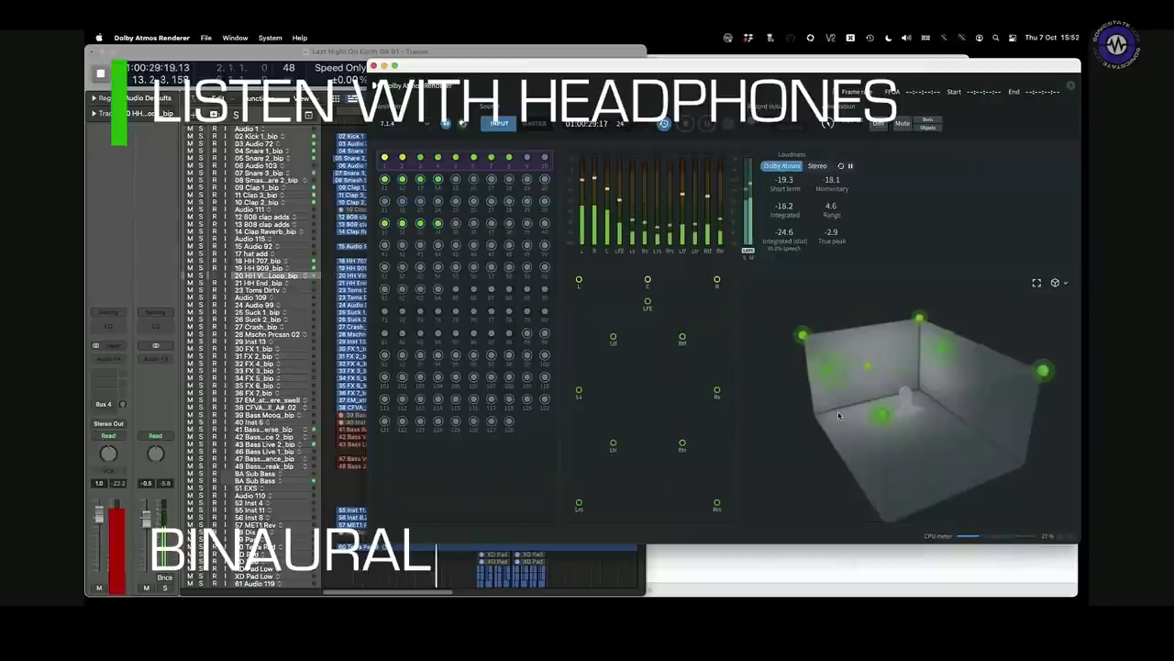
- Play the mix from bar 17 in Logic Pro and bring the Dolby Atmos Renderer to the front
{"action": "left_click_drag", "start_coordinate": [839, 420], "coordinate": [935, 446]}
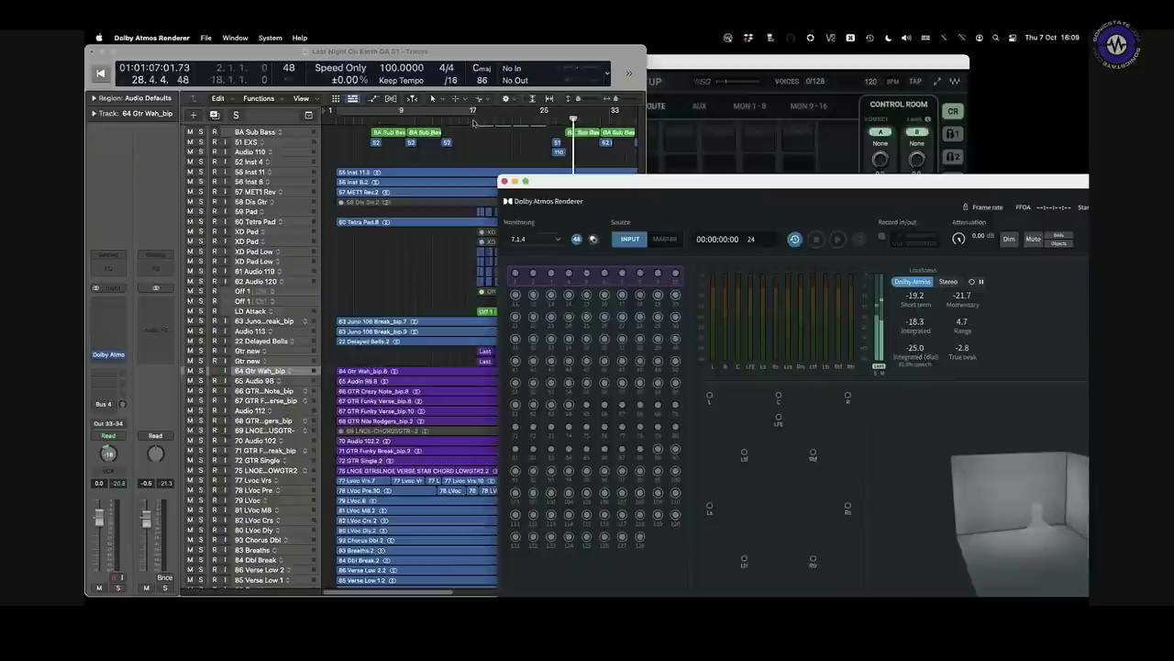
{"action": "left_click", "coordinate": [474, 122]}
{"action": "left_click", "coordinate": [570, 390]}
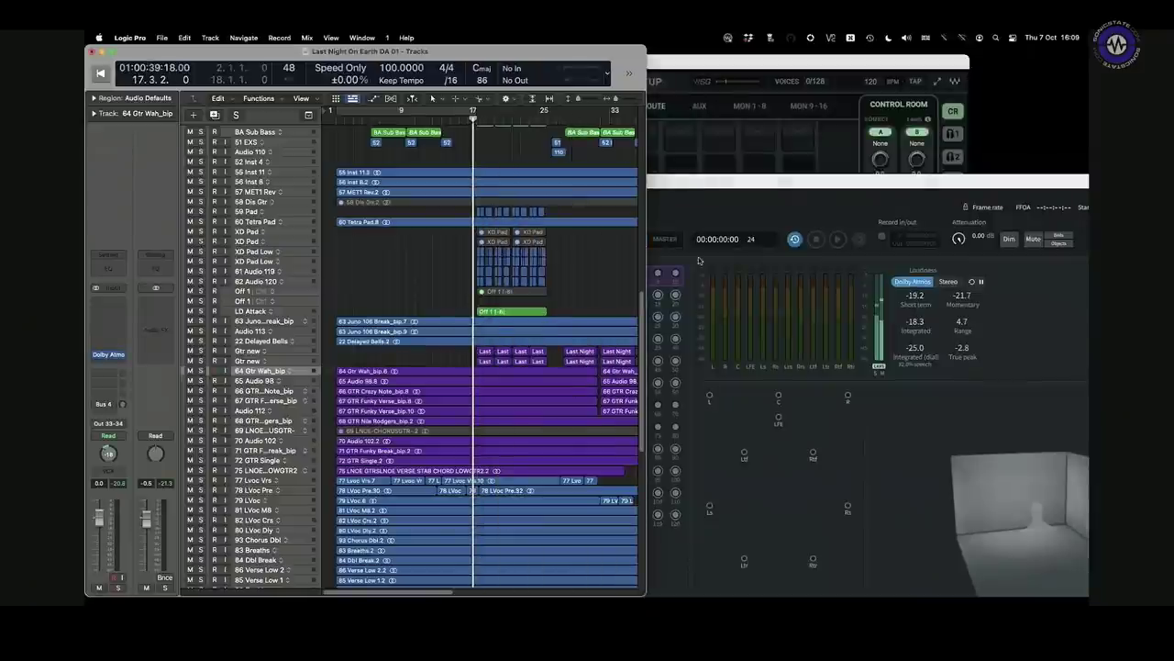
{"action": "left_click", "coordinate": [725, 208]}
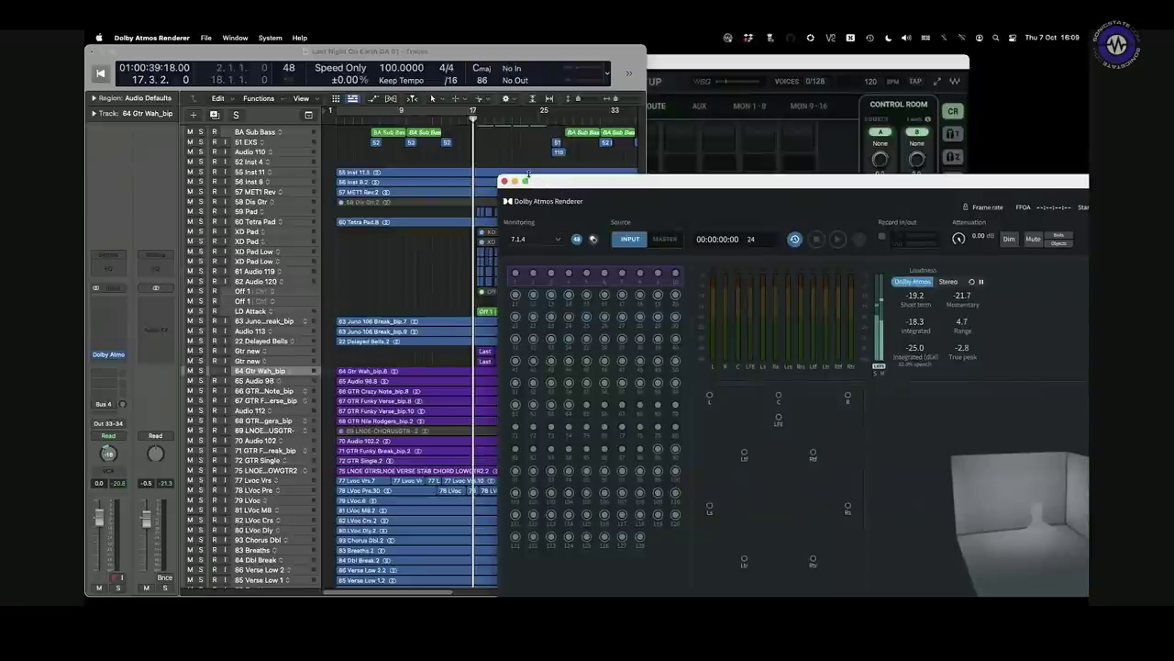
{"action": "left_click", "coordinate": [461, 195]}
{"action": "key", "text": "space"}
{"action": "left_click", "coordinate": [749, 209]}
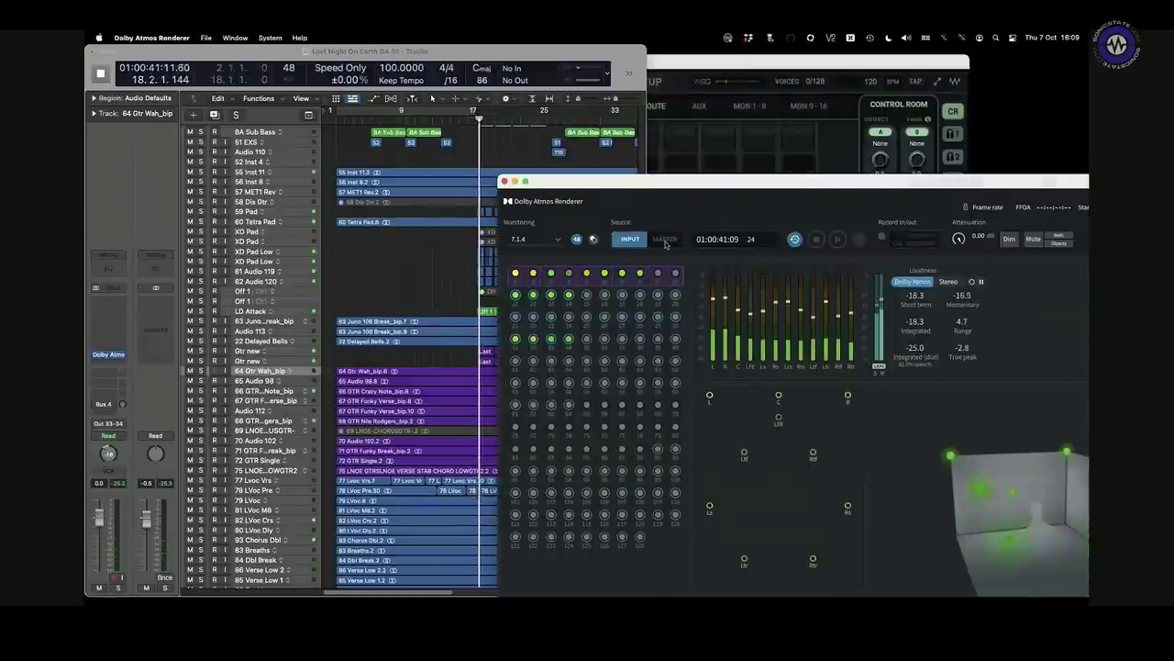
- Bring the whole Renderer window into view, examine the moving objects from several angles in the 3D room and stop playback
{"action": "left_click_drag", "start_coordinate": [780, 186], "coordinate": [539, 101]}
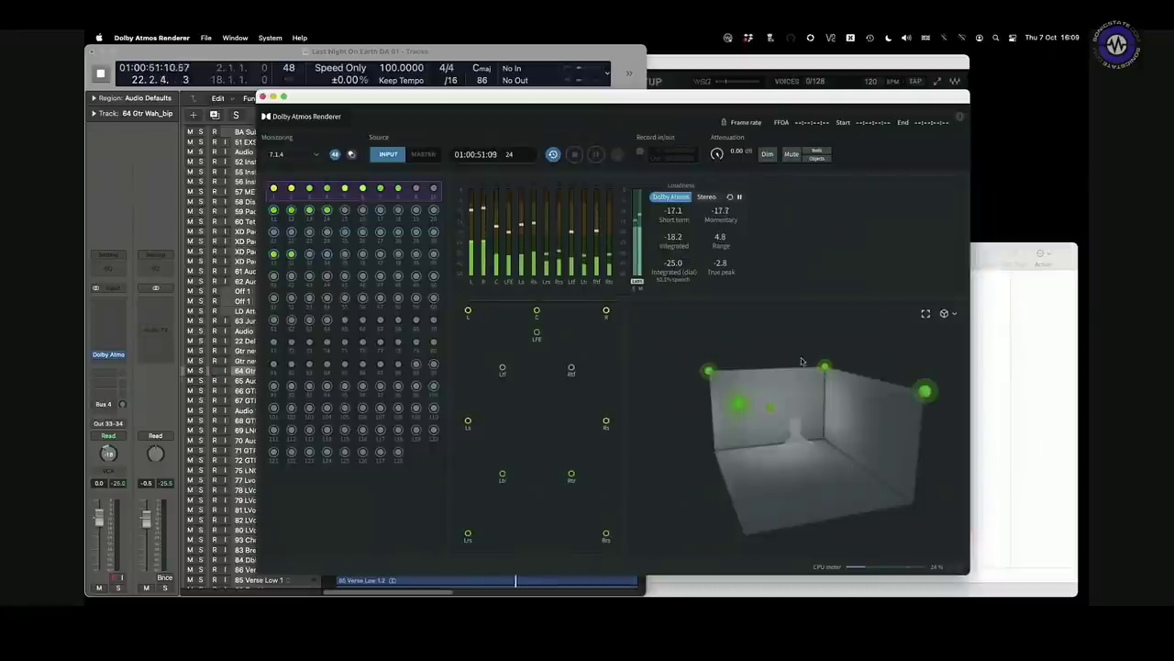
{"action": "left_click_drag", "start_coordinate": [925, 398], "coordinate": [1009, 449]}
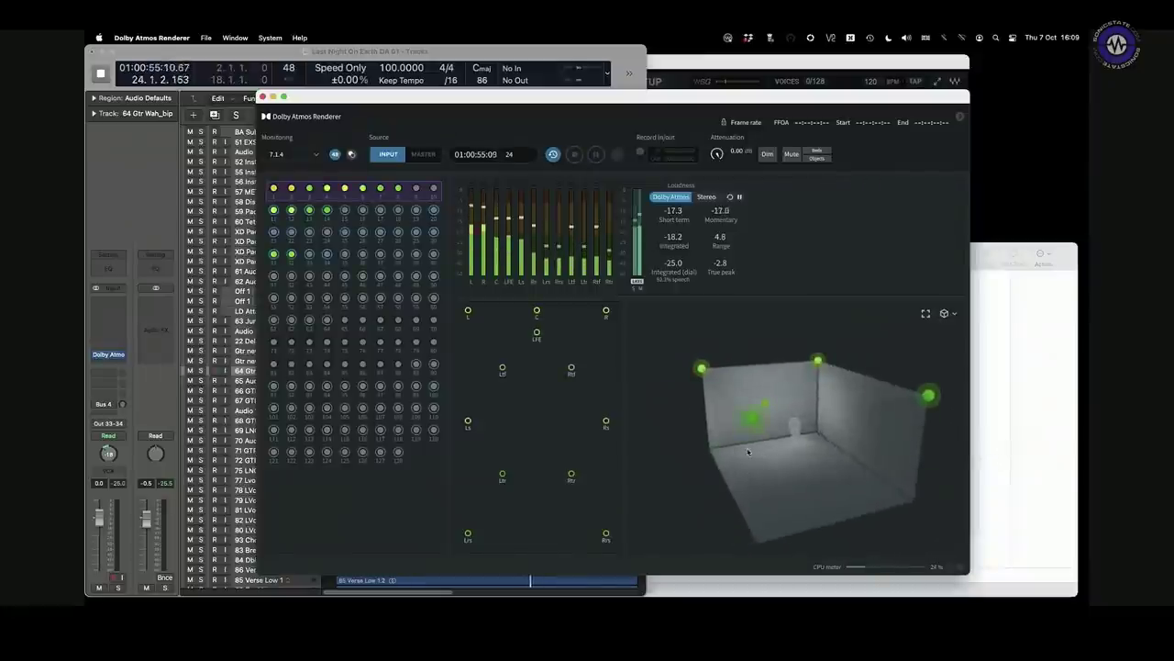
{"action": "left_click_drag", "start_coordinate": [748, 451], "coordinate": [793, 474]}
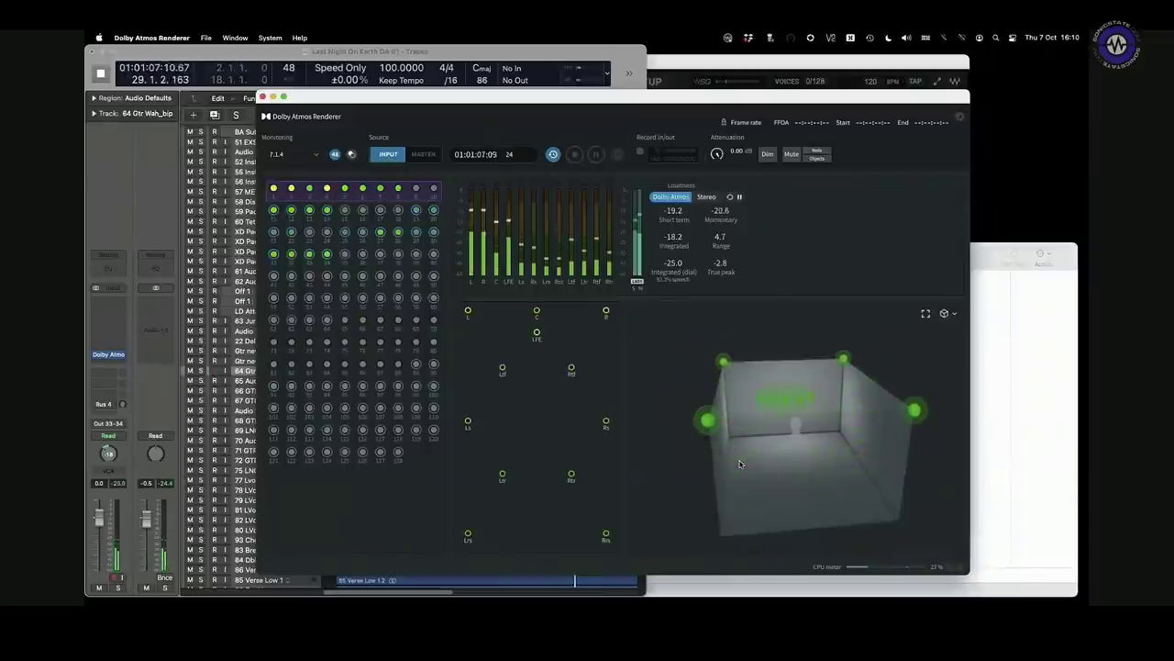
{"action": "left_click", "coordinate": [517, 61]}
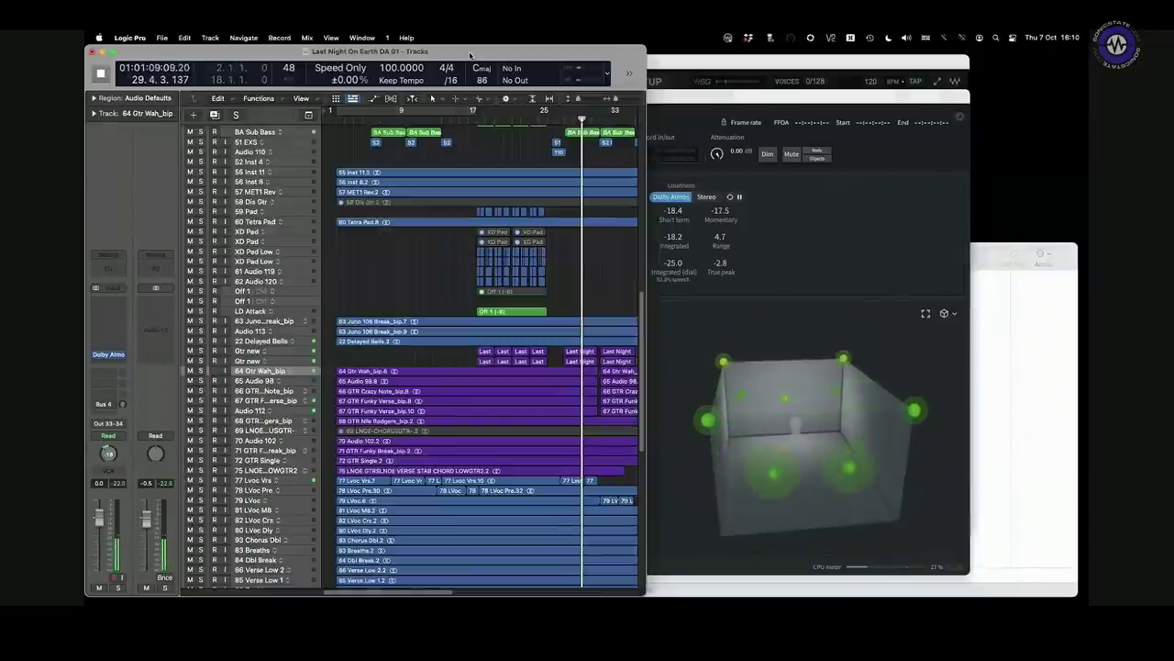
{"action": "key", "text": "space"}
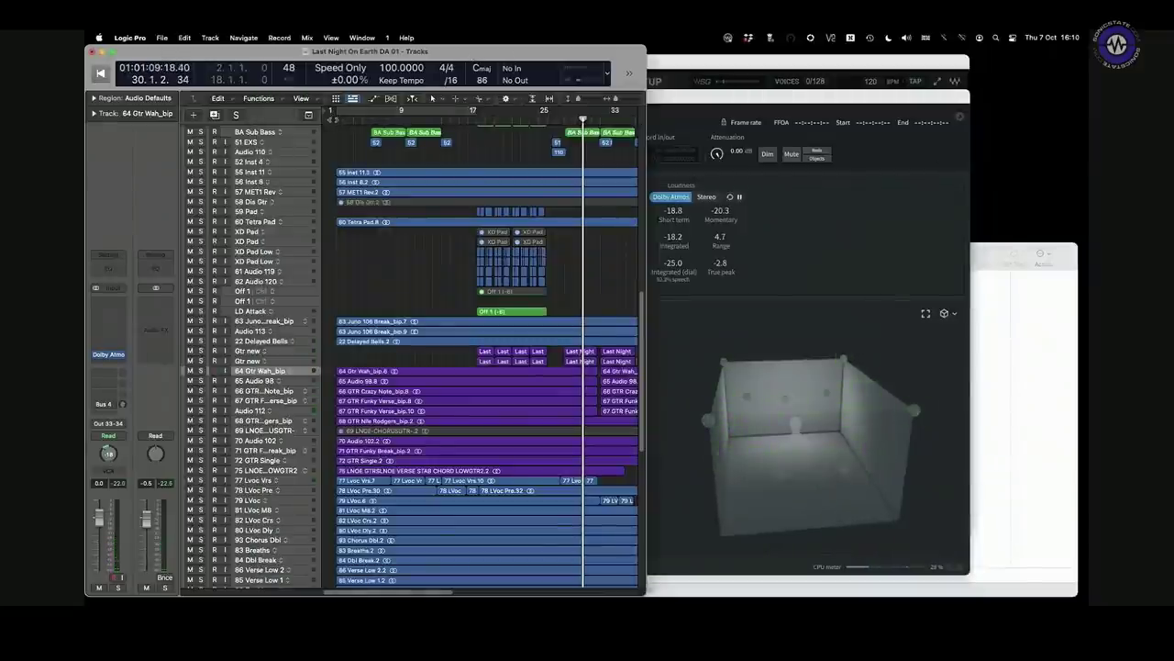
- Review the track list beside the Renderer's object grid, and place the Logic Pro playhead at bar 6
{"action": "left_click", "coordinate": [784, 326]}
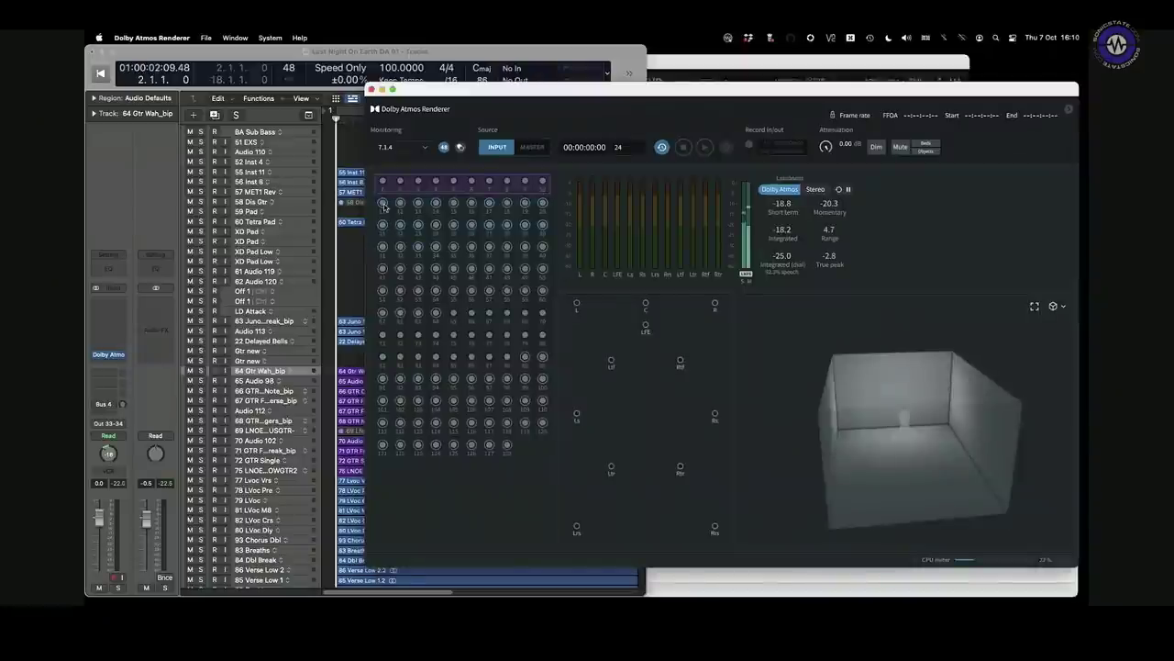
{"action": "scroll", "coordinate": [312, 366], "scroll_direction": "down", "scroll_amount": 10}
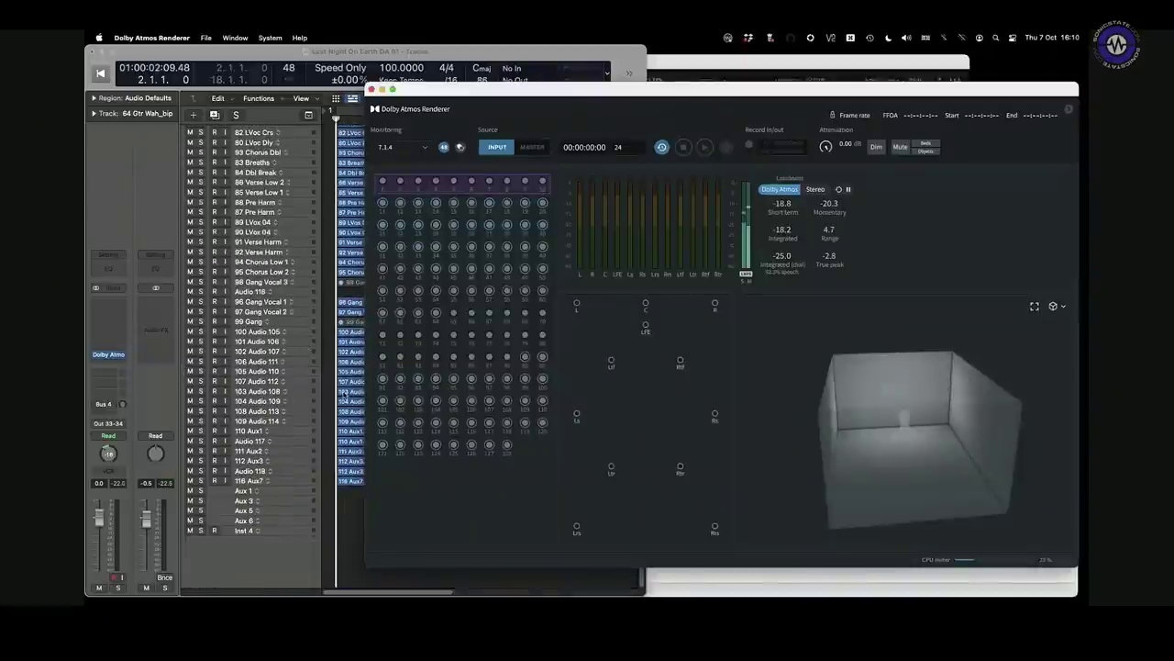
{"action": "scroll", "coordinate": [343, 395], "scroll_direction": "up", "scroll_amount": 12}
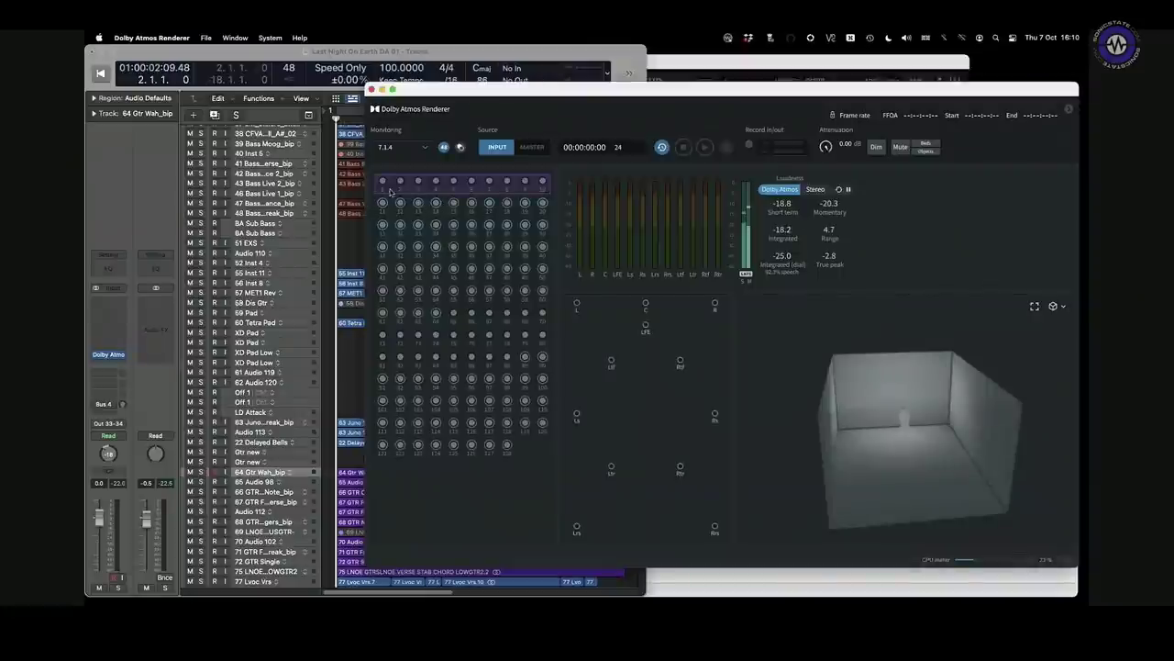
{"action": "left_click_drag", "start_coordinate": [438, 94], "coordinate": [479, 97]}
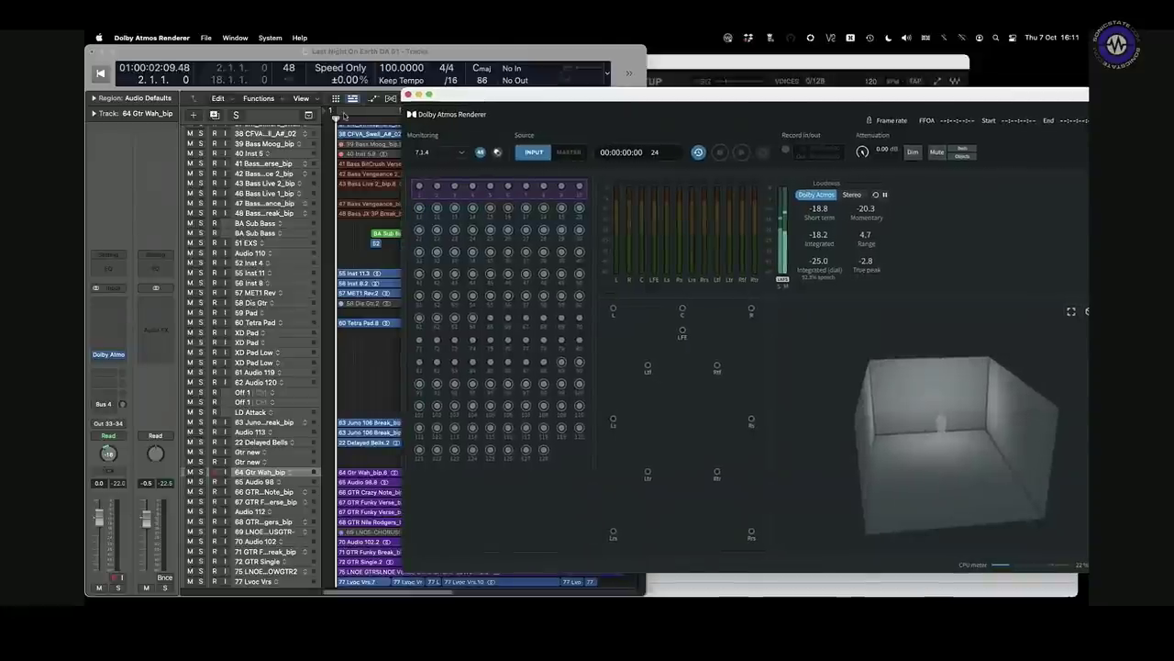
{"action": "left_click", "coordinate": [369, 120]}
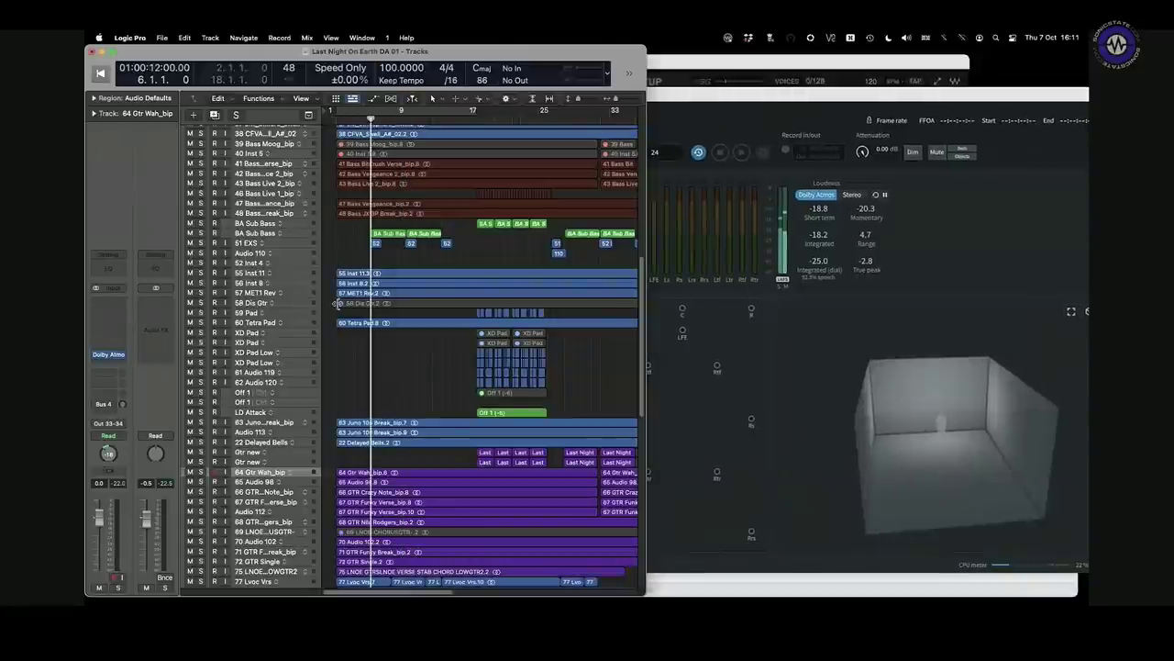
- Select the SoCal drum track in the Atmos Mix project and collapse the 9 Rev track stack
{"action": "key", "text": "space"}
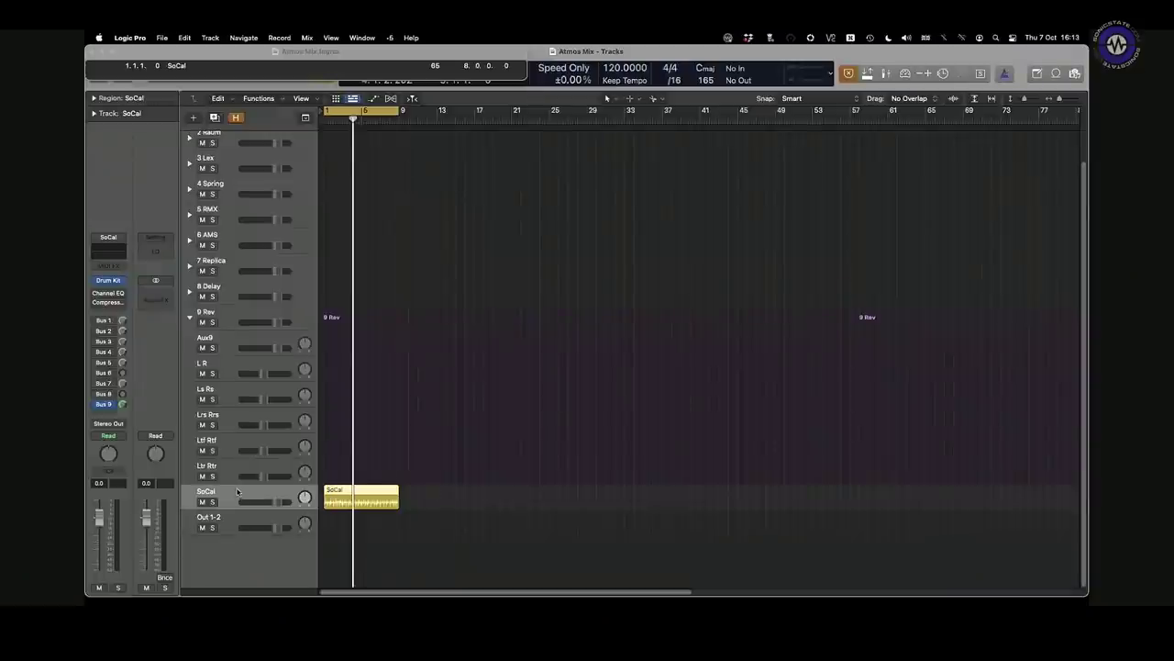
{"action": "left_click", "coordinate": [228, 479]}
{"action": "left_click", "coordinate": [231, 499]}
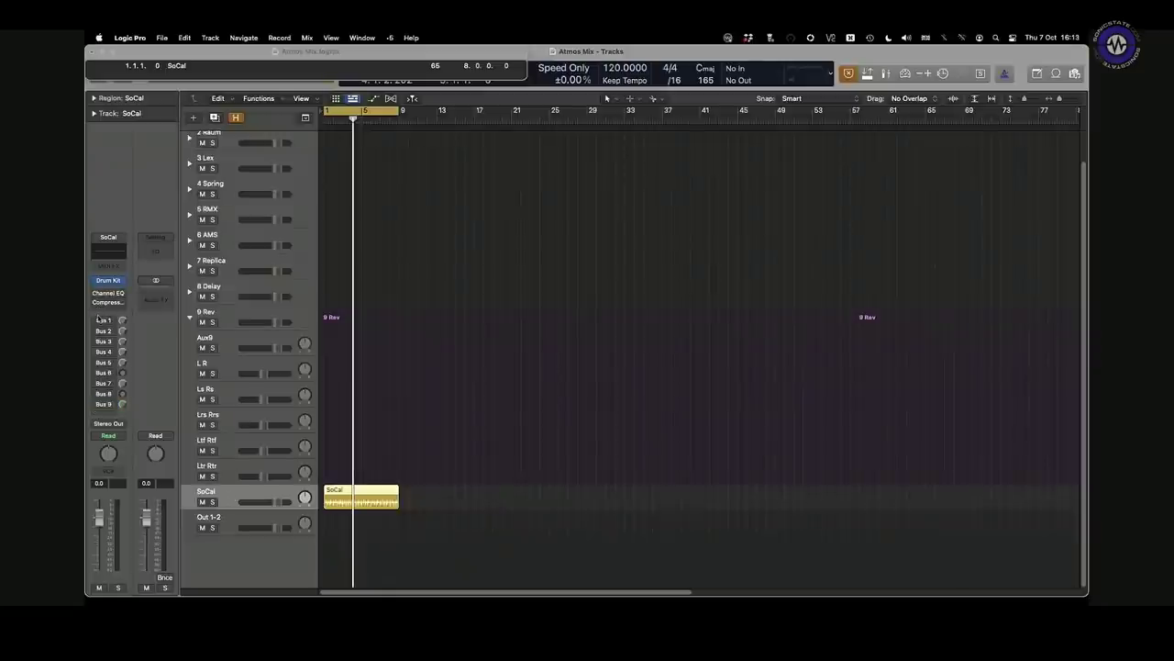
{"action": "left_click", "coordinate": [191, 318]}
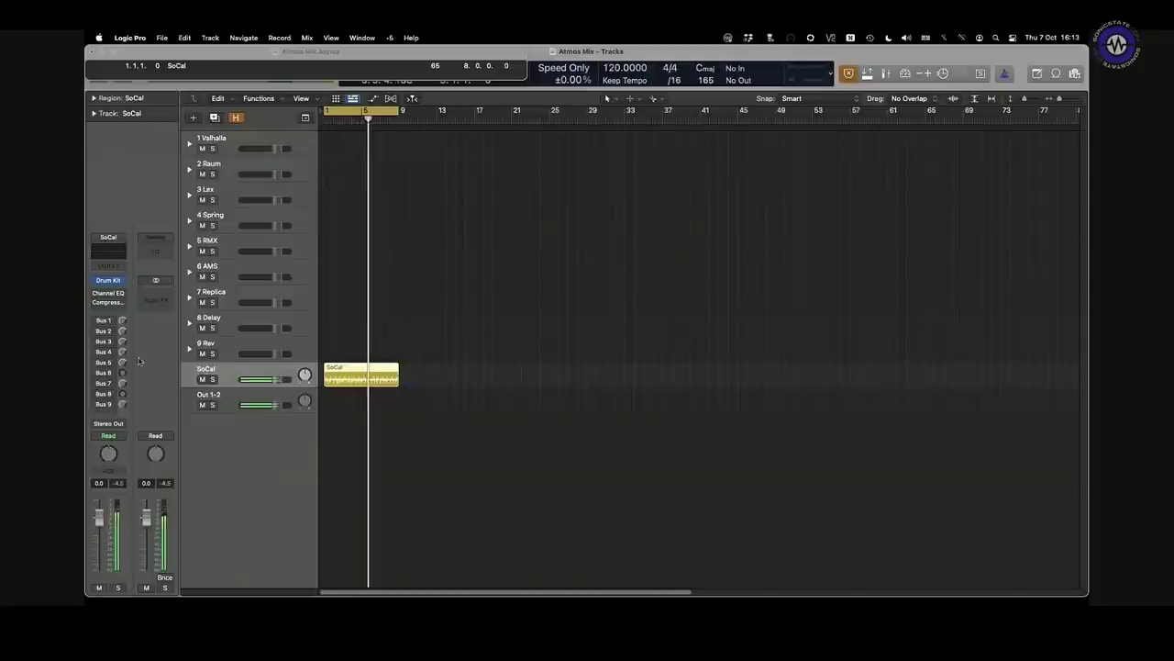
- Turn on the SoCal track's send to Bus 1 and expand the 1 Valhalla track stack
{"action": "left_click", "coordinate": [122, 319]}
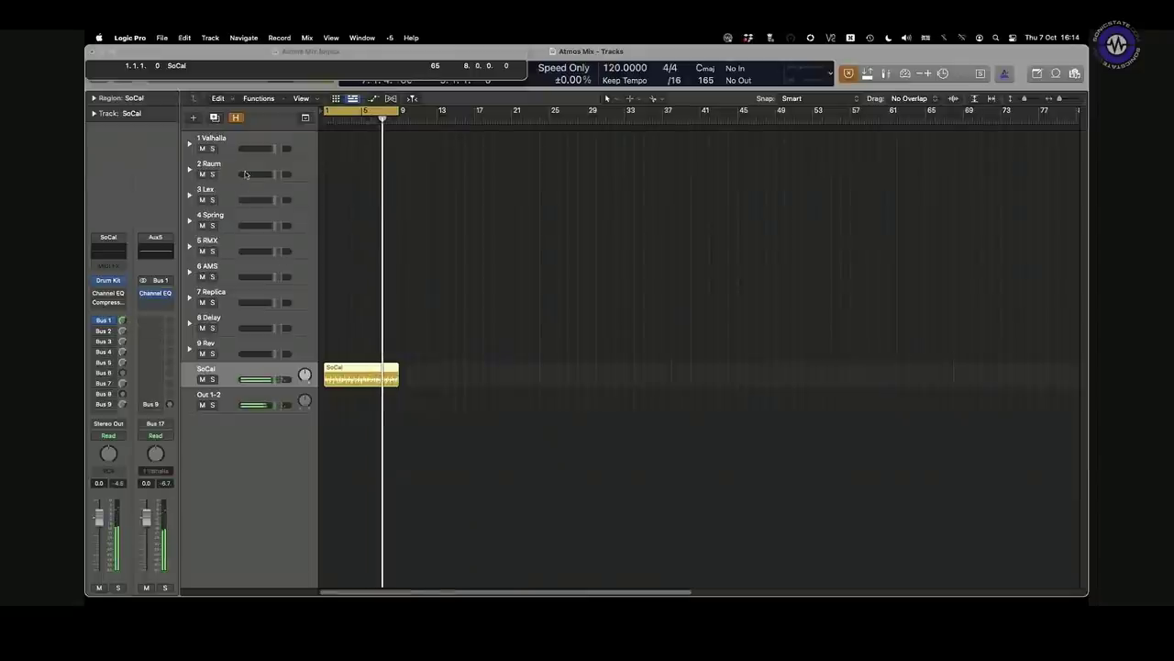
{"action": "left_click", "coordinate": [190, 144]}
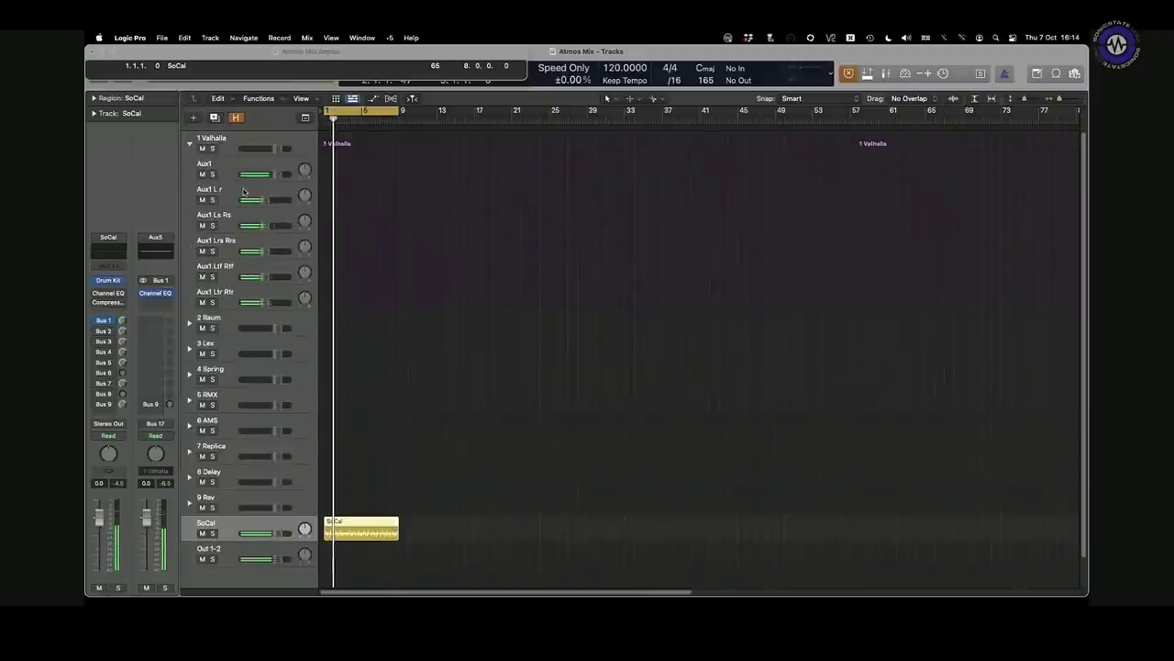
- Select the Aux1 Ls Rs channel in the 1 Valhalla stack and open its ValhallaVintageVerb plug-in
{"action": "left_click", "coordinate": [244, 191]}
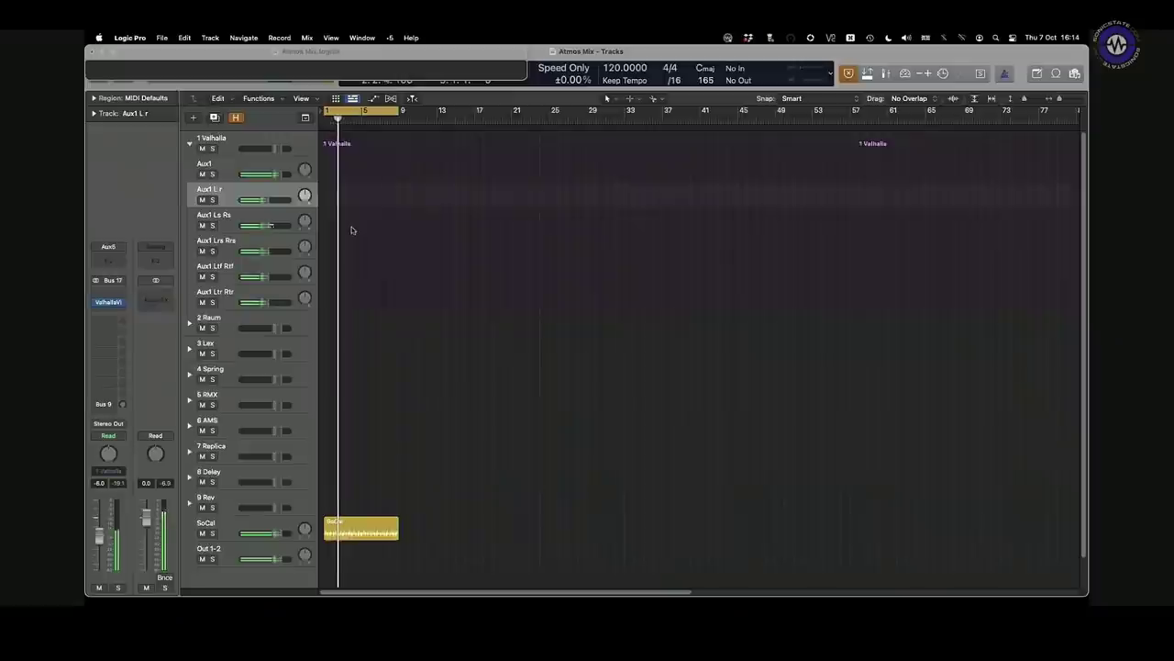
{"action": "key", "text": "Down"}
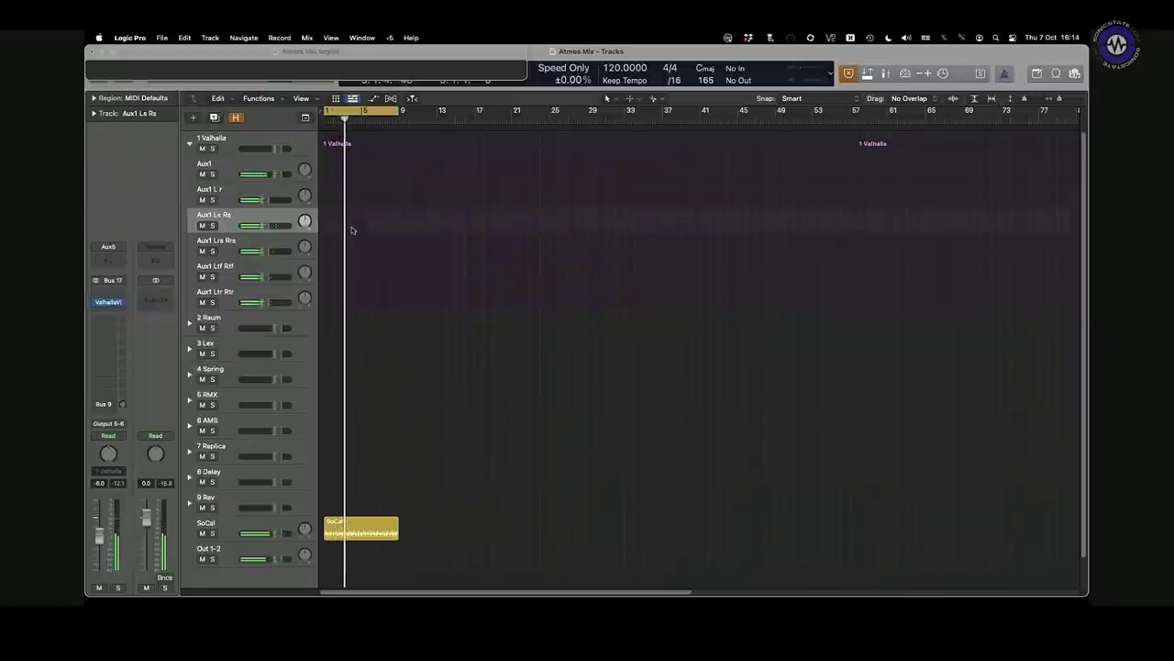
{"action": "left_click", "coordinate": [106, 303]}
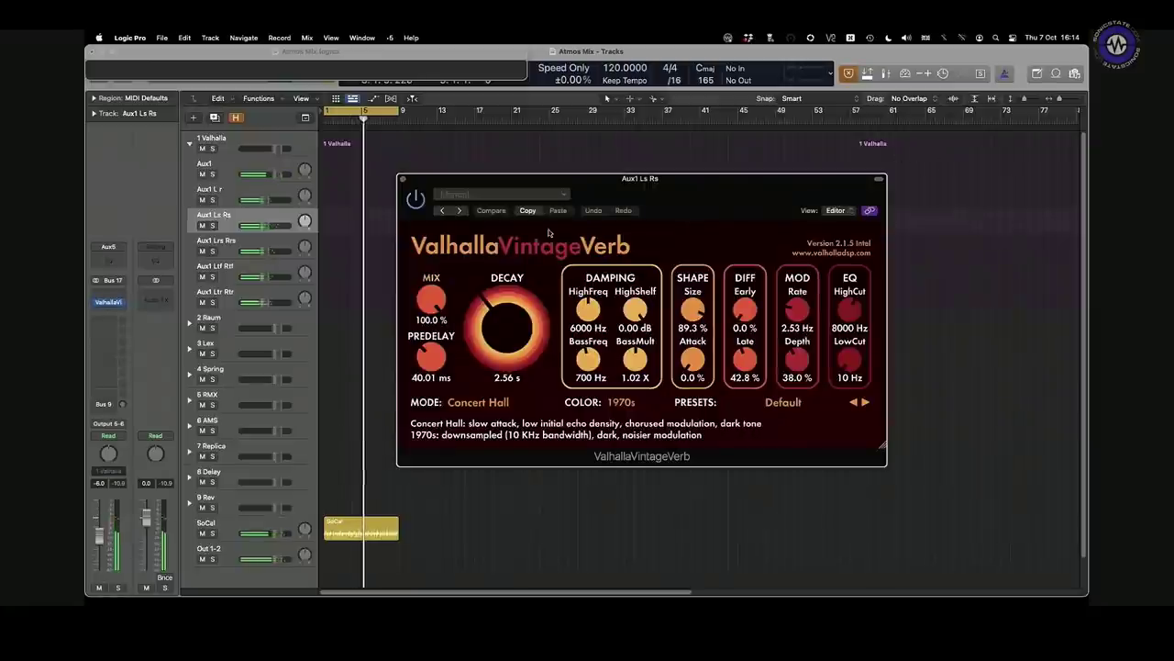
- Compare the ValhallaVintageVerb settings, especially predelay, across the front, surround, rear and top speaker-pair channels of the 1 Valhalla stack
{"action": "key", "text": "Up"}
{"action": "key", "text": "Down"}
{"action": "key", "text": "Up"}
{"action": "key", "text": "Down"}
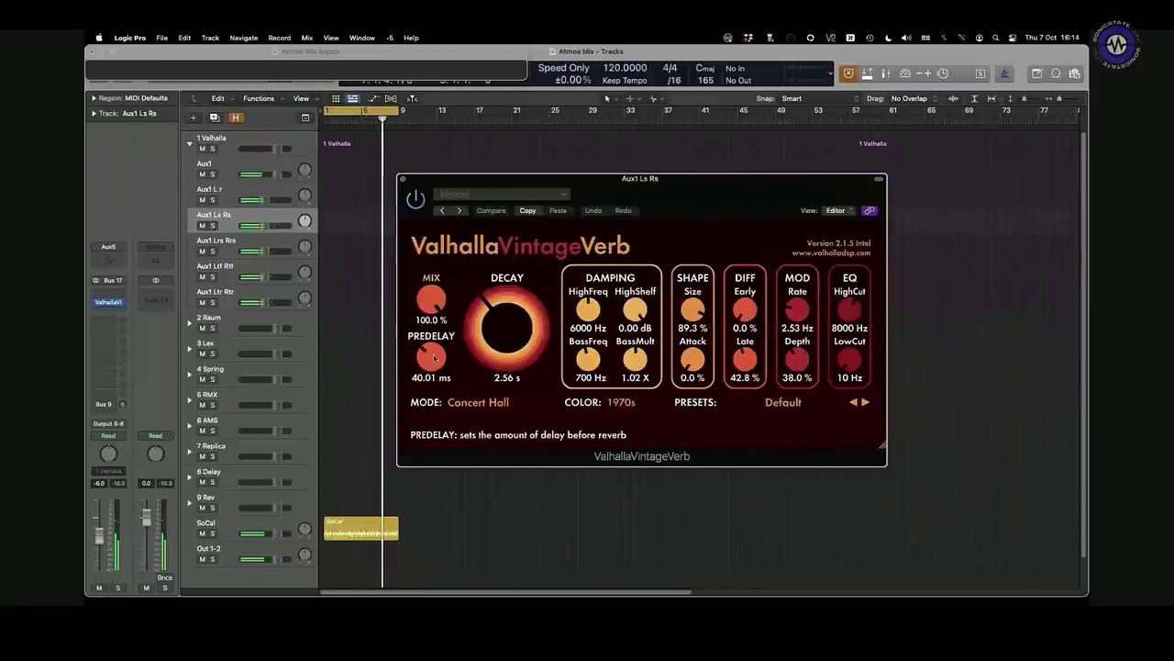
{"action": "key", "text": "Down"}
{"action": "key", "text": "Down"}
{"action": "key", "text": "Down"}
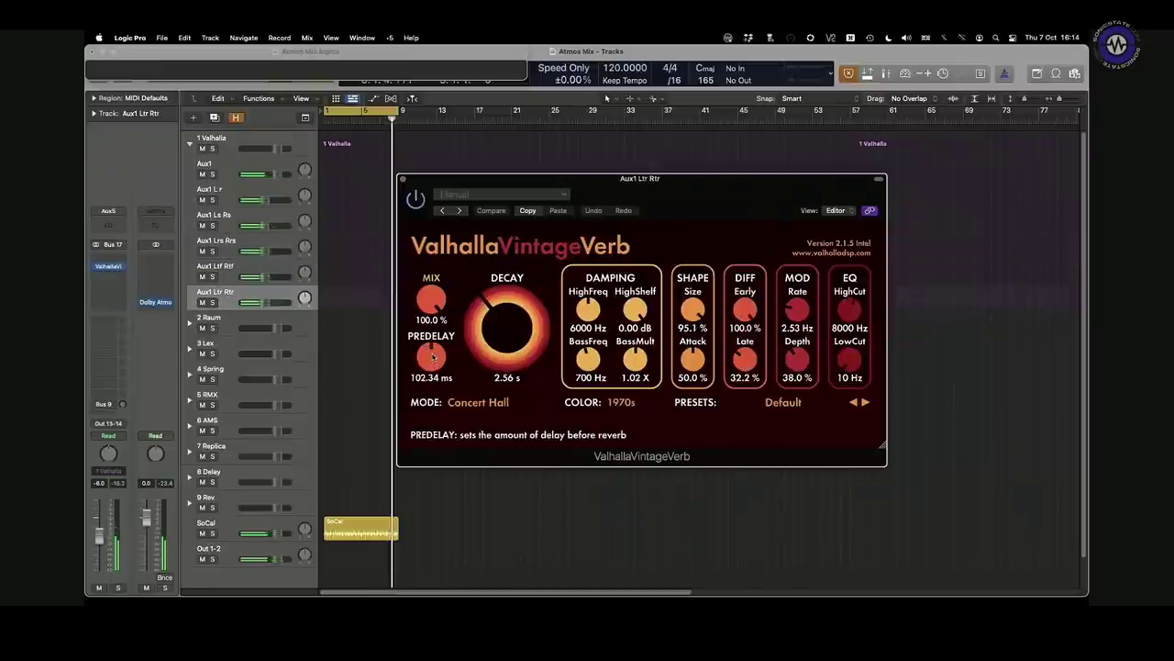
{"action": "key", "text": "Down"}
{"action": "key", "text": "Up"}
{"action": "key", "text": "Up"}
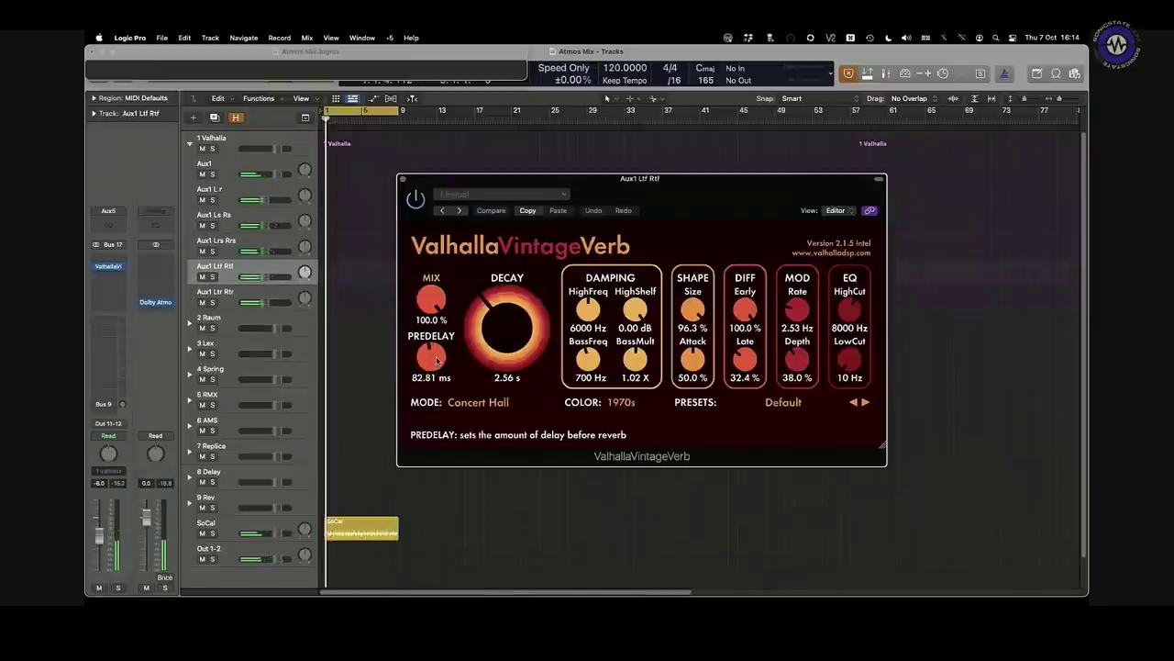
{"action": "key", "text": "Up"}
{"action": "key", "text": "Up"}
{"action": "key", "text": "Down"}
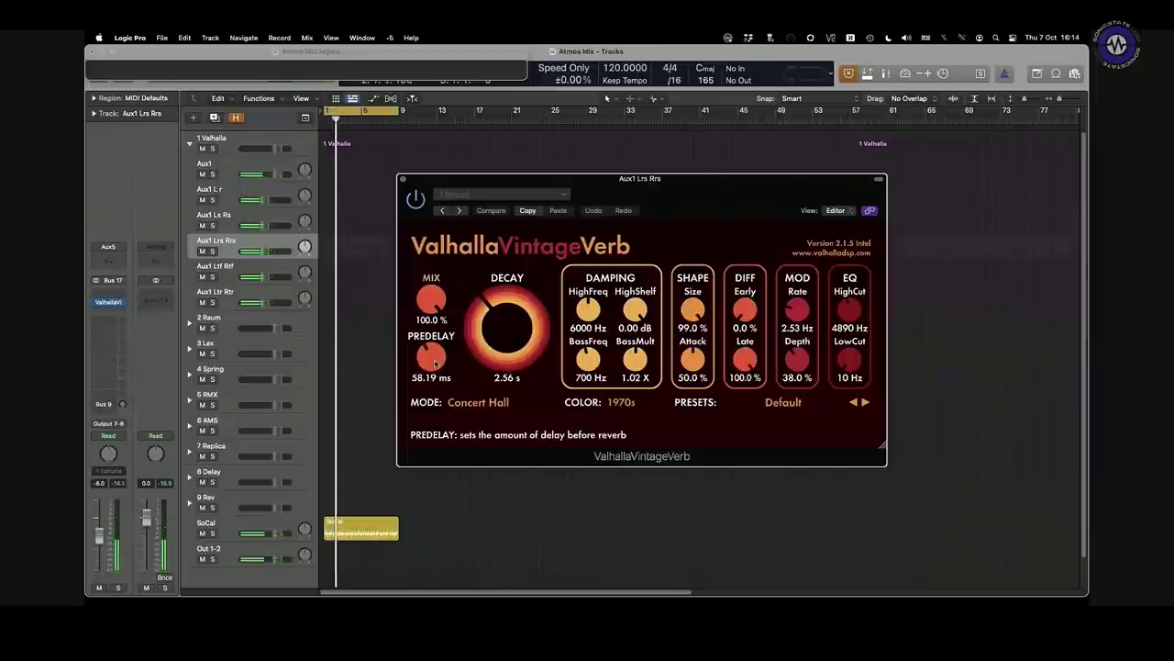
{"action": "key", "text": "Down"}
{"action": "key", "text": "Down"}
{"action": "key", "text": "Up"}
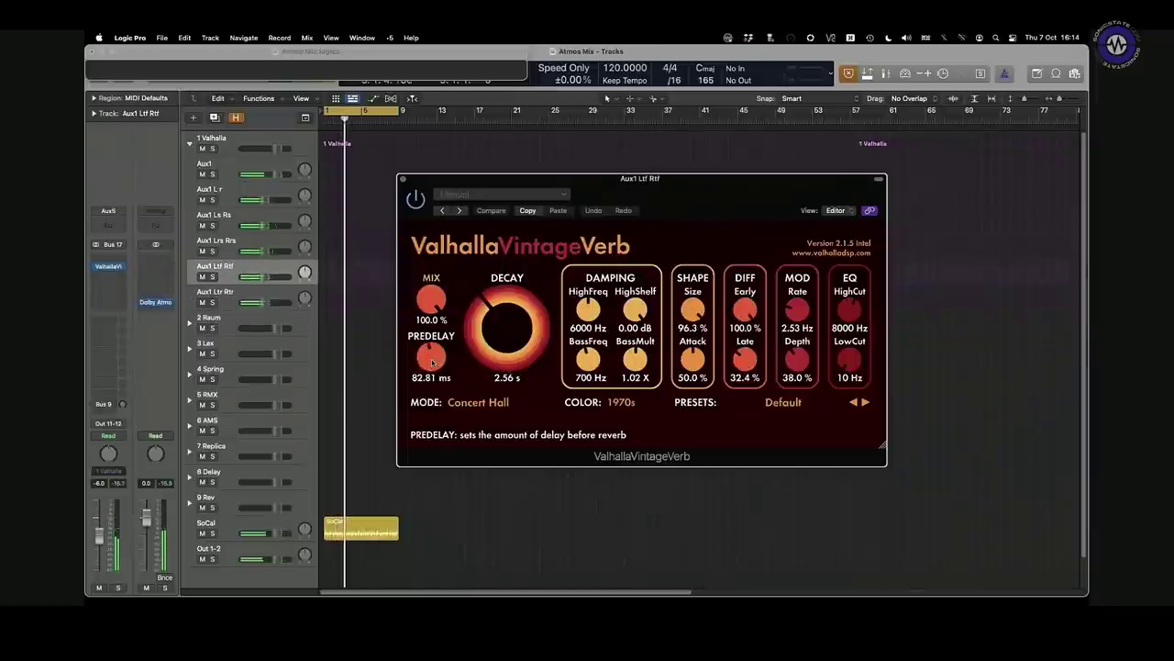
{"action": "key", "text": "Up"}
{"action": "key", "text": "Up"}
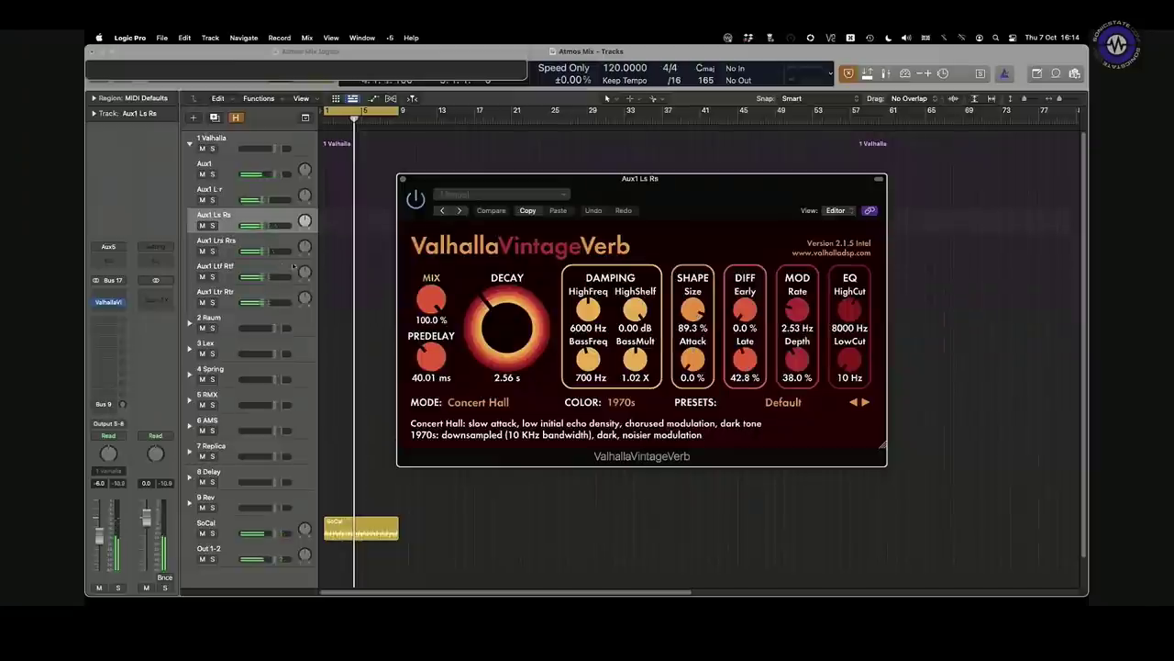
- Boost the Aux1 channel's Channel EQ by about 3.8 dB around 735 Hz and bypass the EQ
{"action": "left_click", "coordinate": [237, 166]}
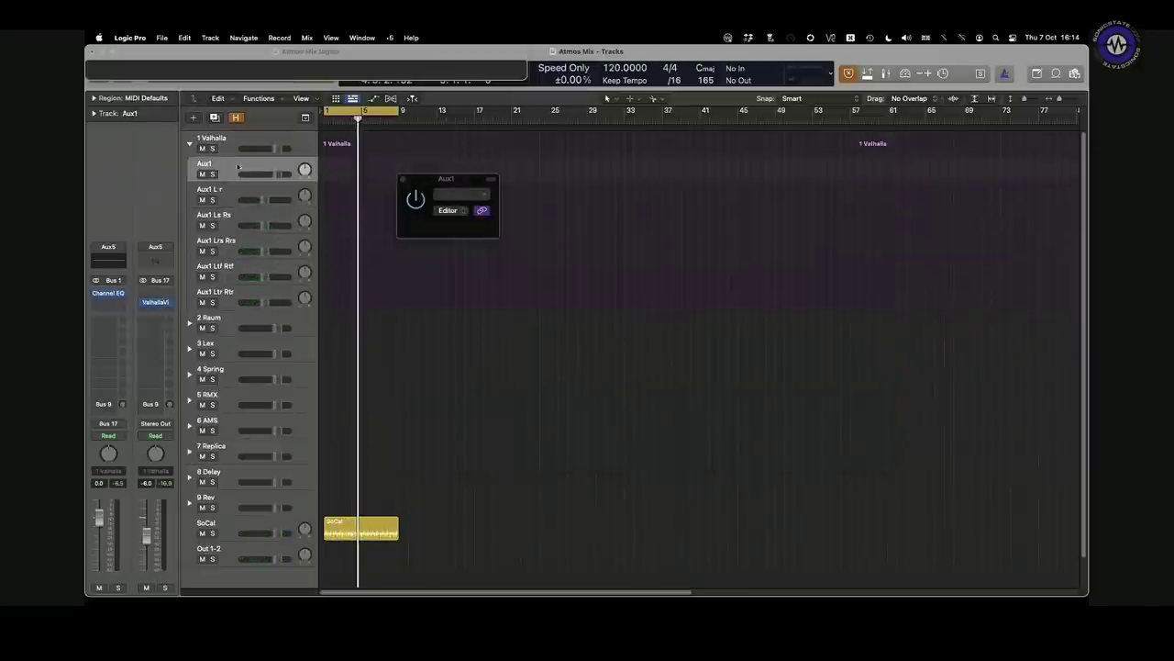
{"action": "left_click", "coordinate": [109, 294]}
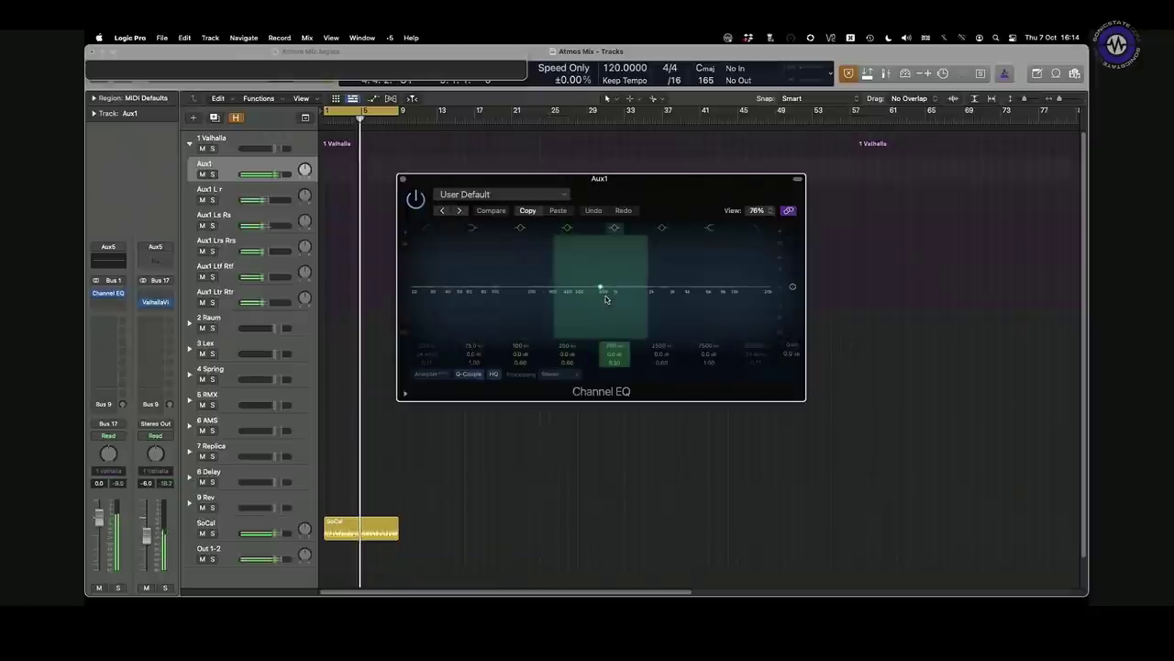
{"action": "mouse_move", "coordinate": [600, 289]}
{"action": "left_mouse_down"}
{"action": "mouse_move", "coordinate": [602, 270]}
{"action": "mouse_move", "coordinate": [637, 268]}
{"action": "mouse_move", "coordinate": [582, 281]}
{"action": "left_mouse_up"}
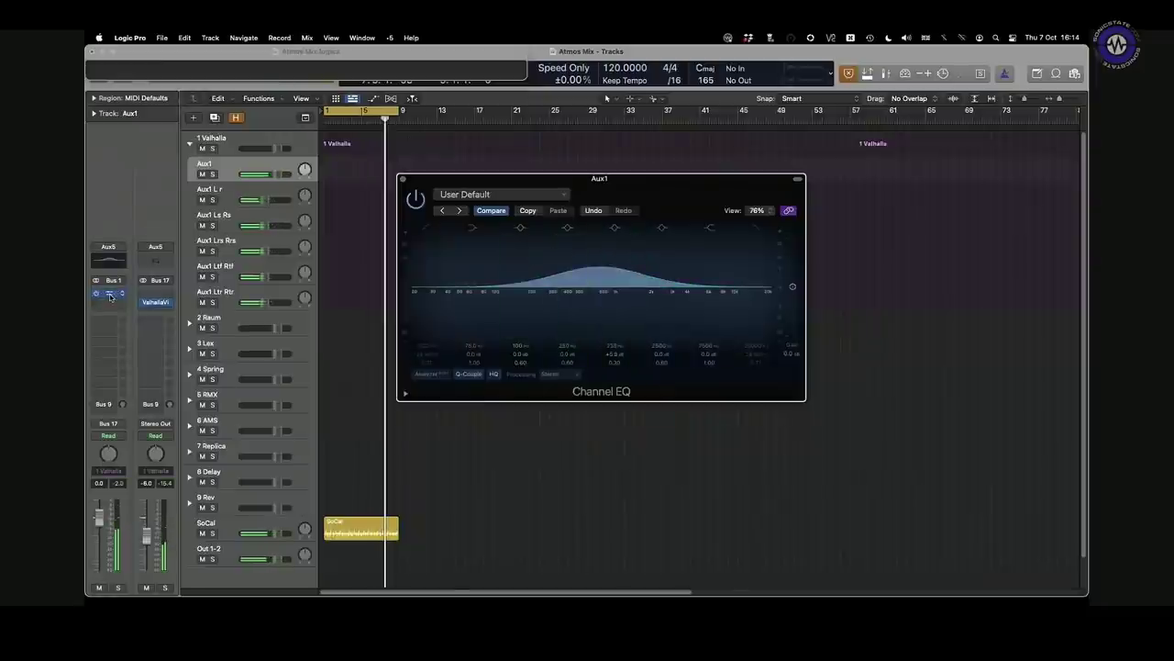
{"action": "left_click", "coordinate": [416, 199]}
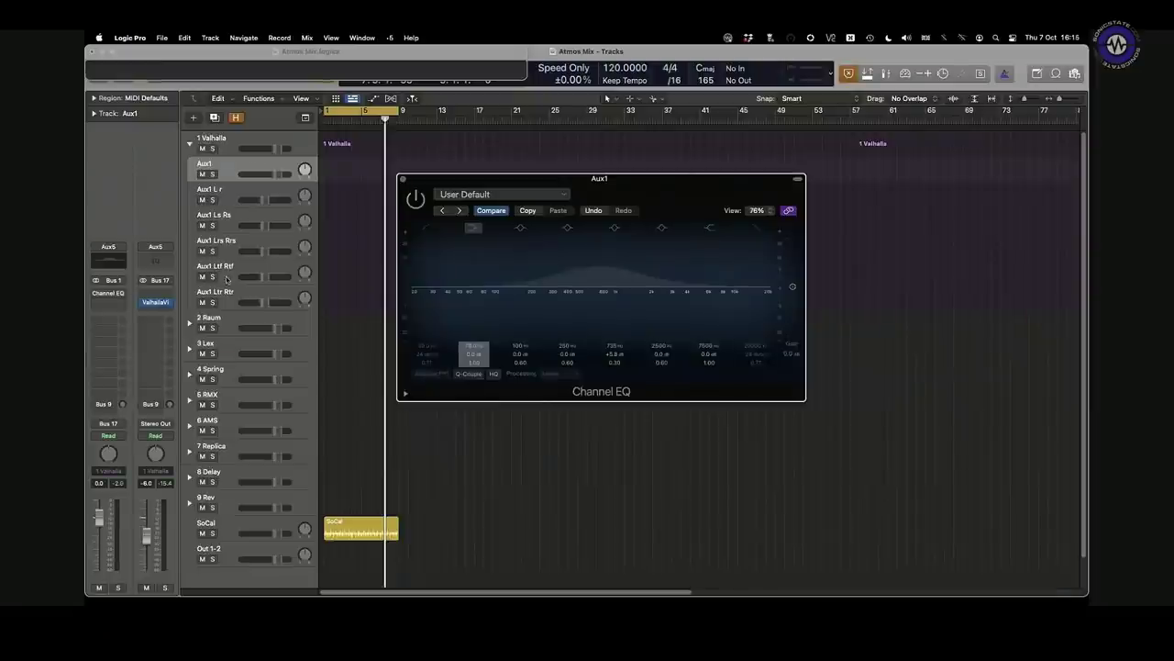
- Turn on the SoCal track's send to Bus 5 and expand the 5 RMX stack in place of 1 Valhalla
{"action": "left_click", "coordinate": [188, 144]}
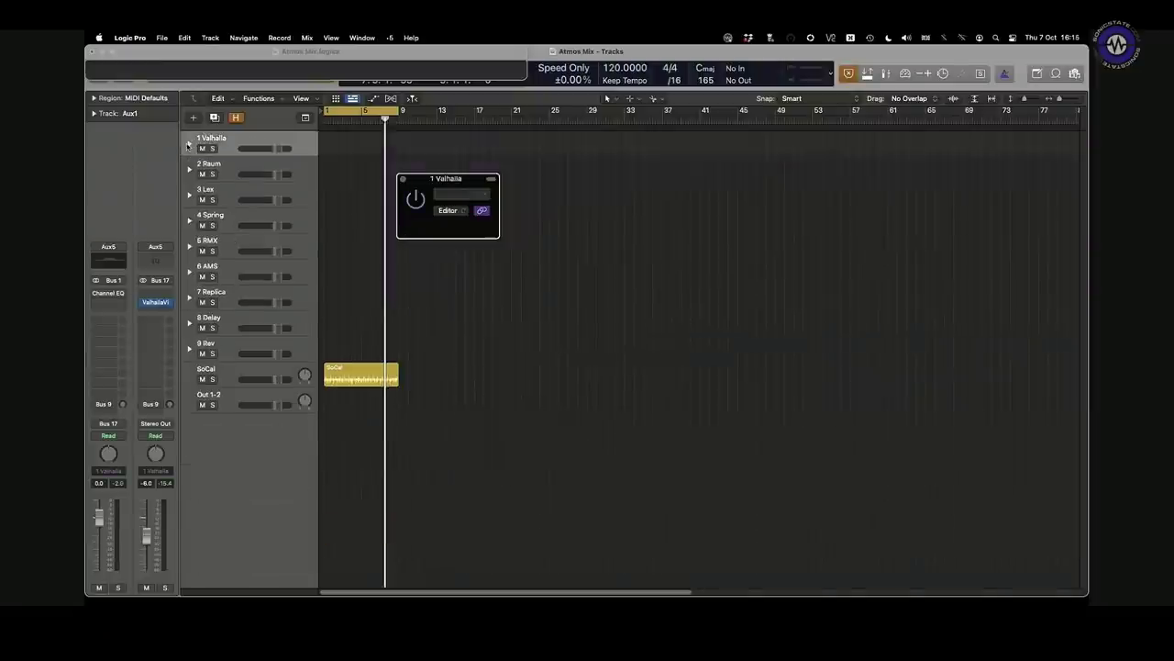
{"action": "left_click", "coordinate": [235, 370]}
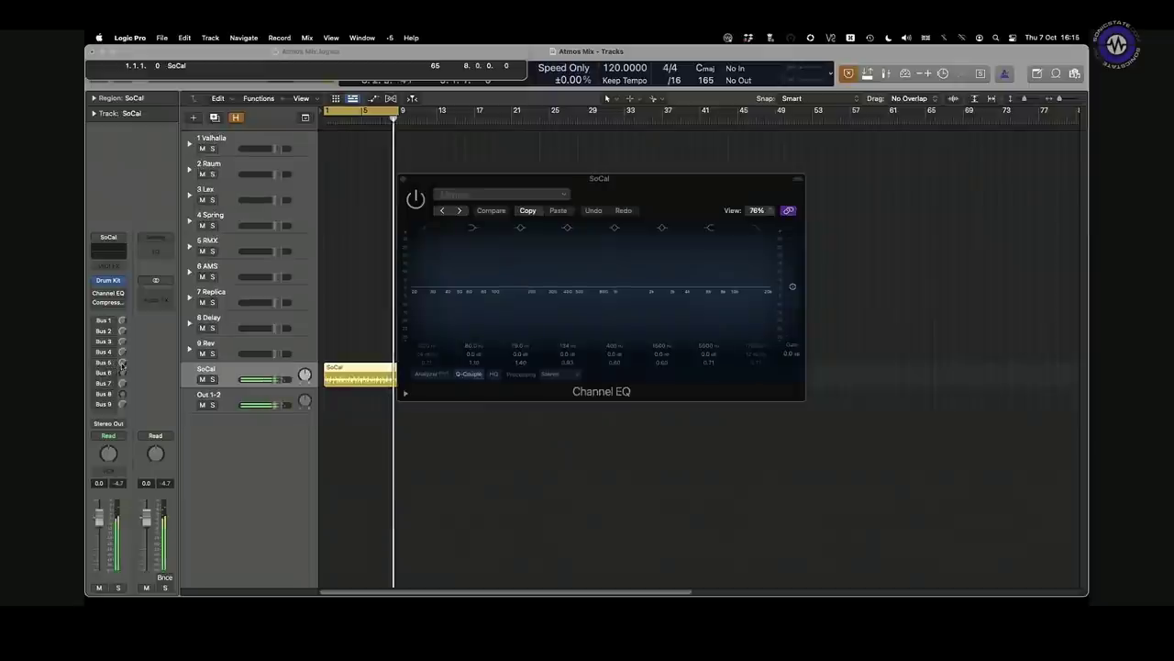
{"action": "left_click", "coordinate": [122, 363]}
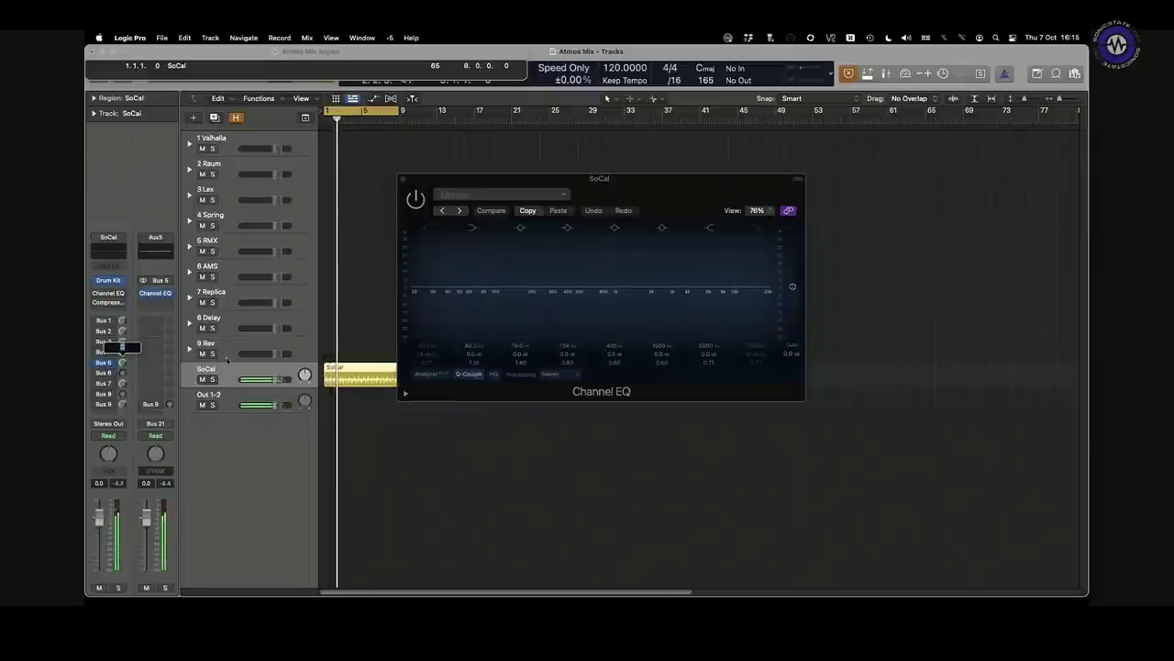
{"action": "left_click", "coordinate": [190, 249]}
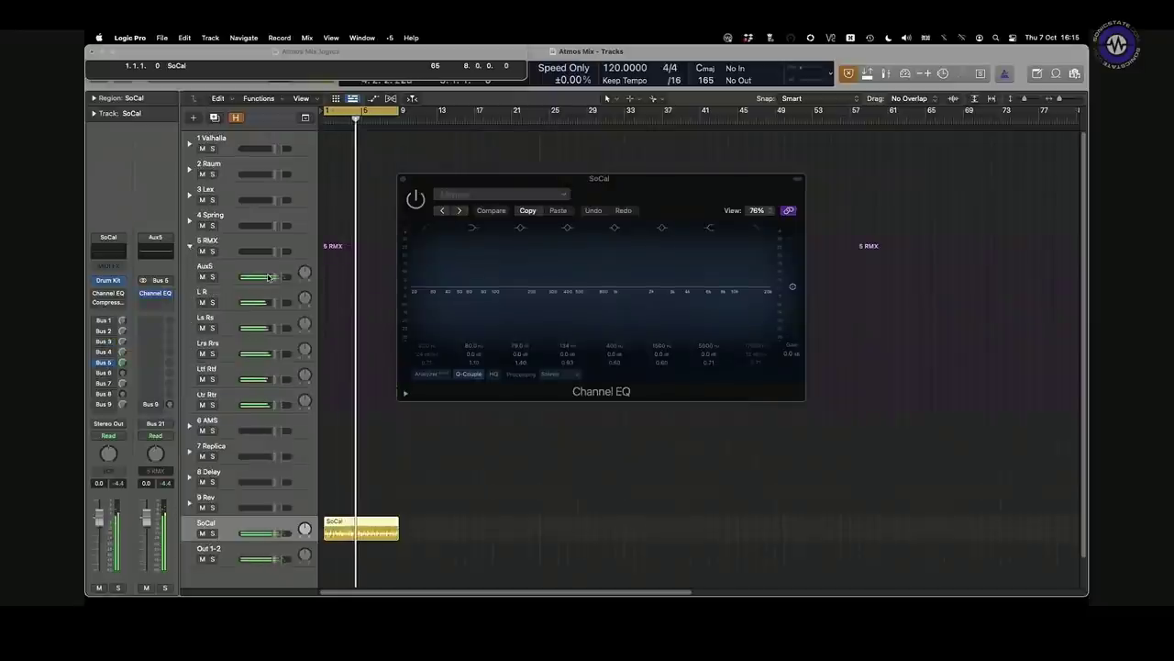
- Open Space Designer on the 5 RMX stack's L R channel and compare its reverb settings across the other speaker-pair channels
{"action": "left_click", "coordinate": [230, 294]}
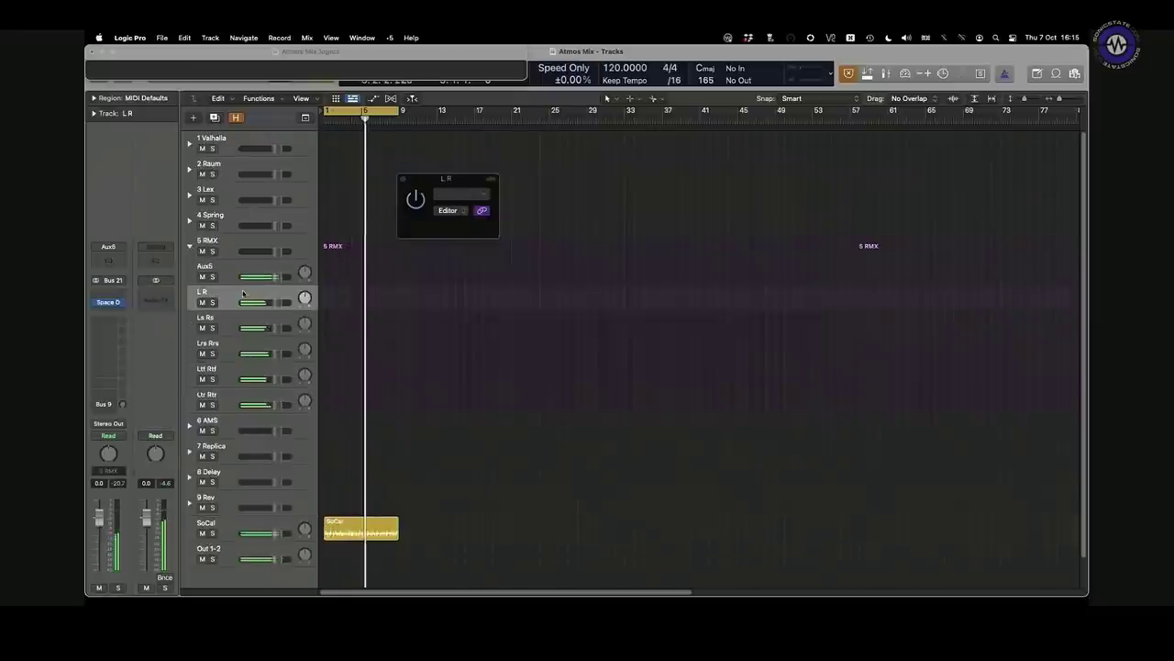
{"action": "left_click", "coordinate": [109, 304]}
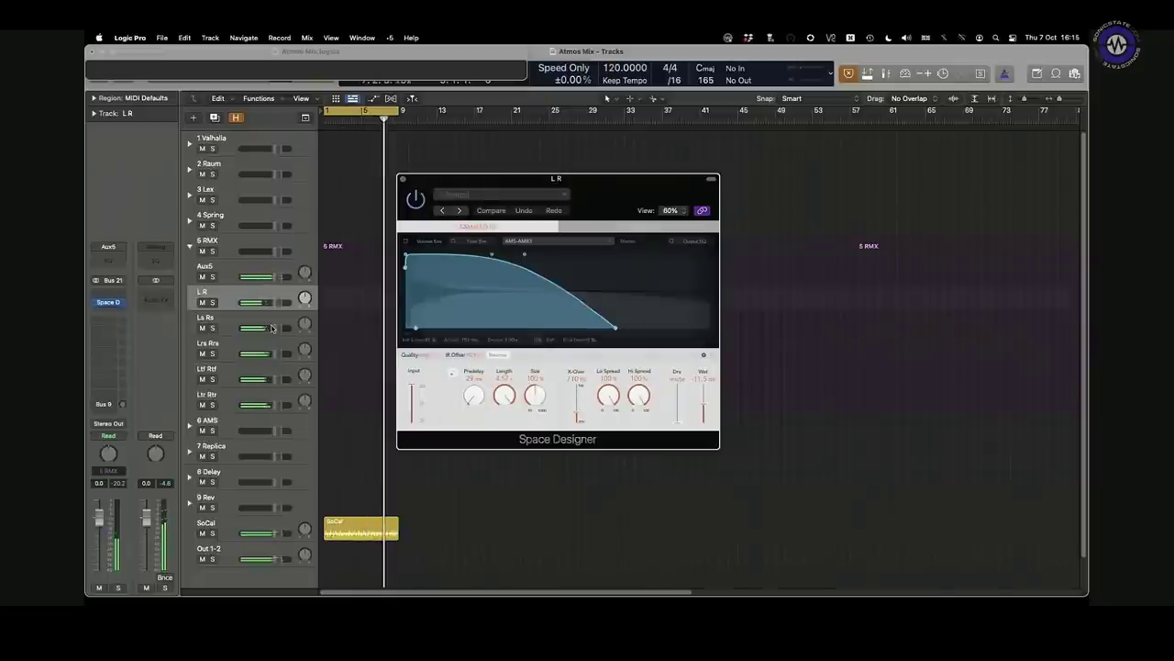
{"action": "left_click", "coordinate": [273, 327]}
{"action": "left_click", "coordinate": [267, 351]}
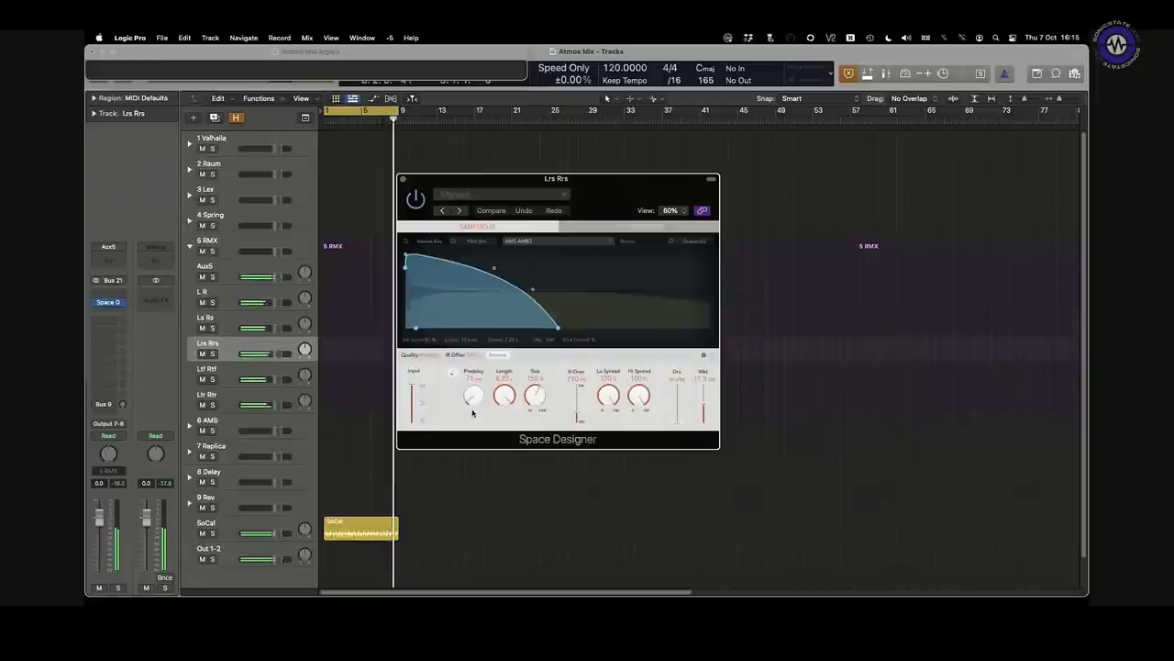
{"action": "key", "text": "Down"}
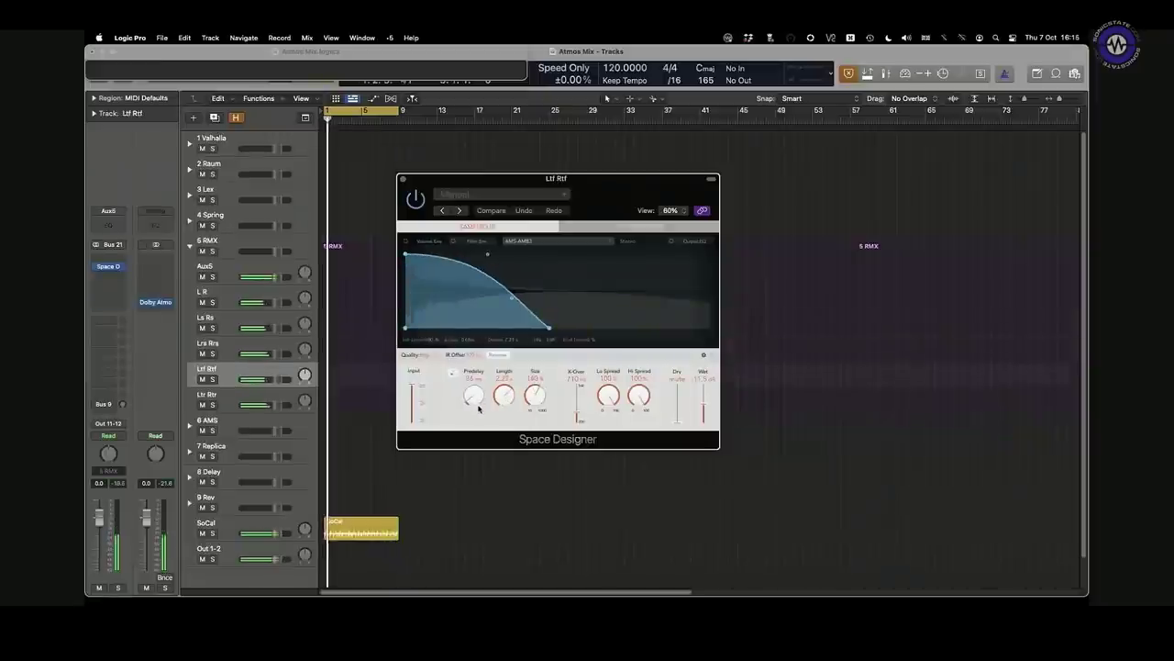
{"action": "key", "text": "Down"}
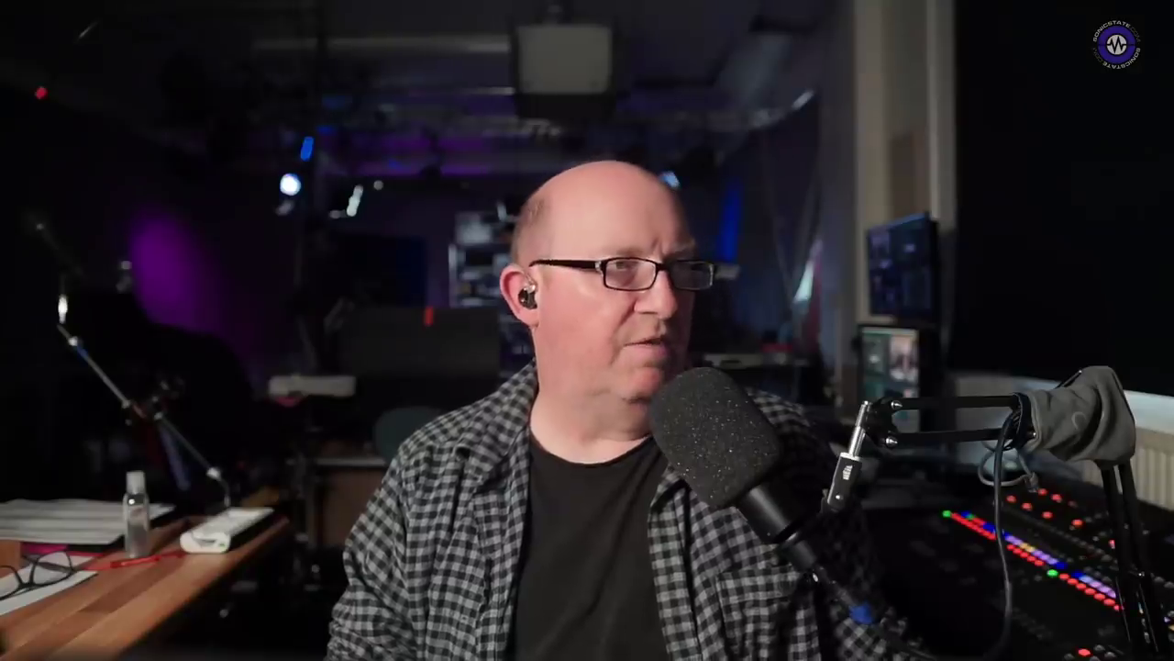